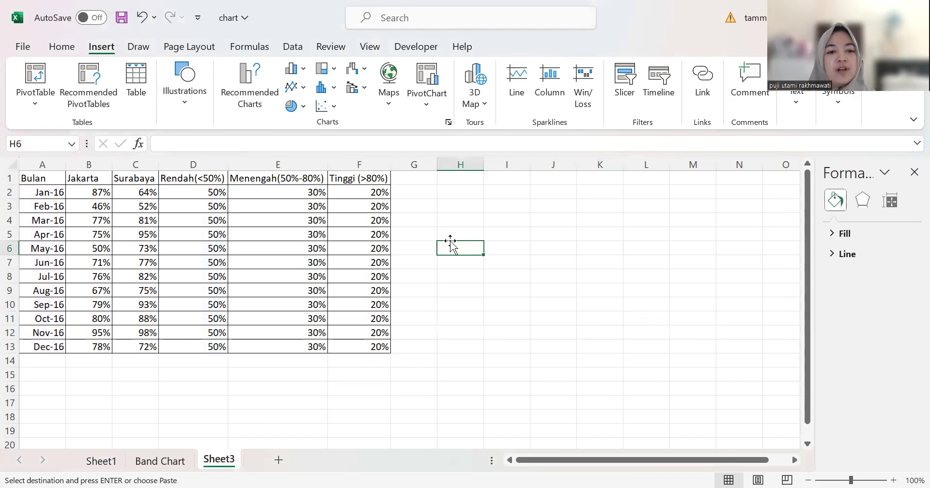
pyautogui.moveTo(32, 179); pyautogui.dragTo(377, 349)
pyautogui.hotkey('ctrl', 'c')
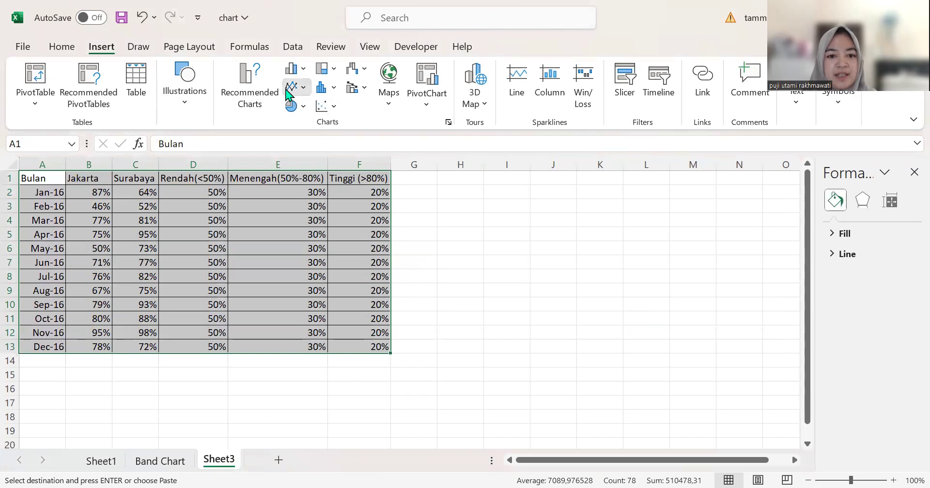
pyautogui.click(289, 92)
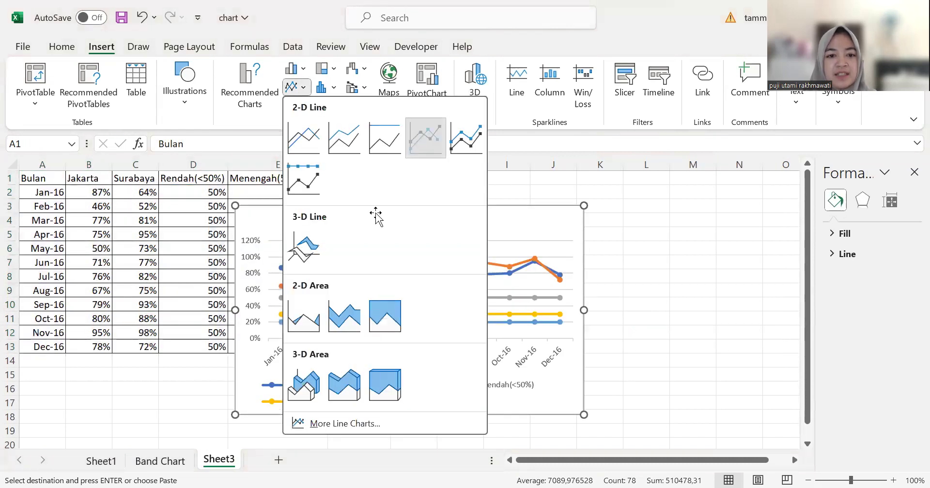
pyautogui.click(425, 137)
pyautogui.click(243, 86)
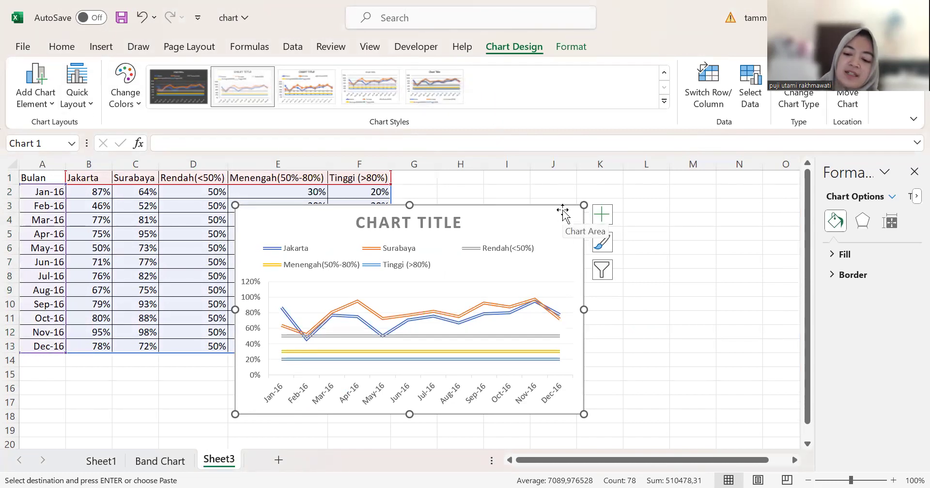
pyautogui.press('Delete')
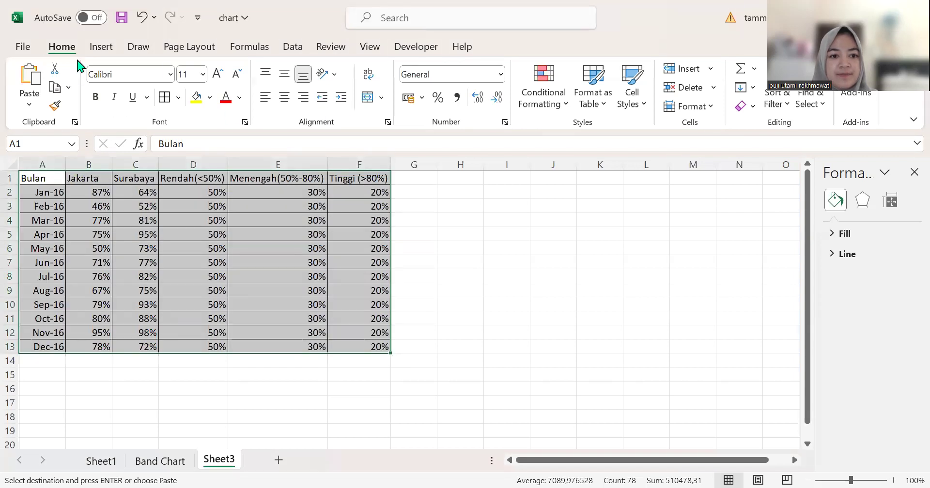
# Examine the finished example chart on the Band Chart sheet, then return to Sheet3
pyautogui.click(101, 46)
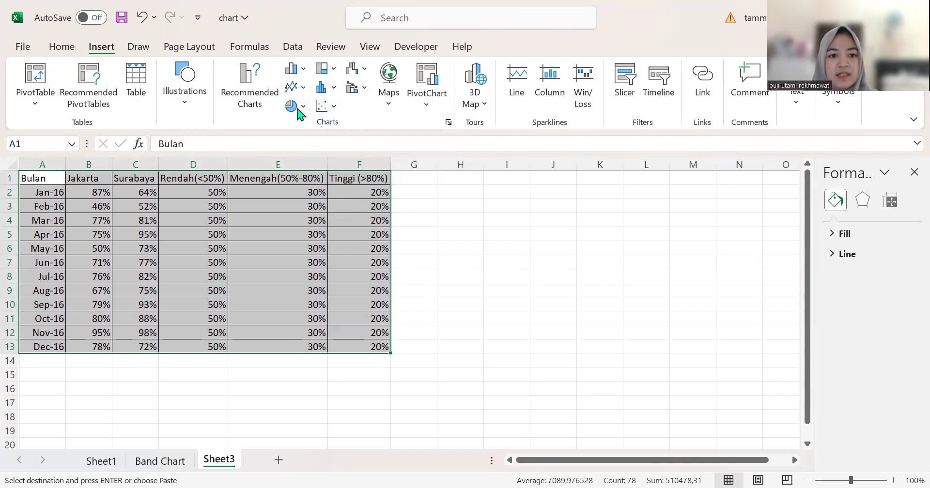
pyautogui.click(294, 88)
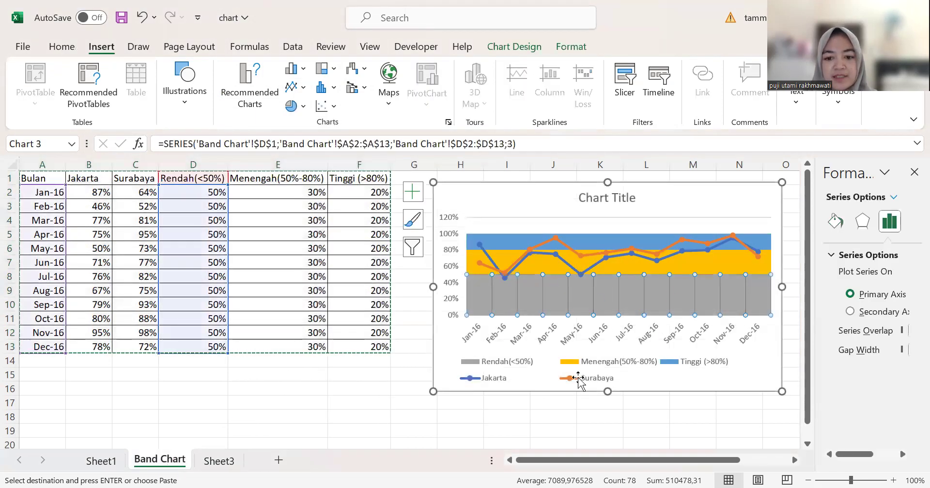
pyautogui.click(388, 416)
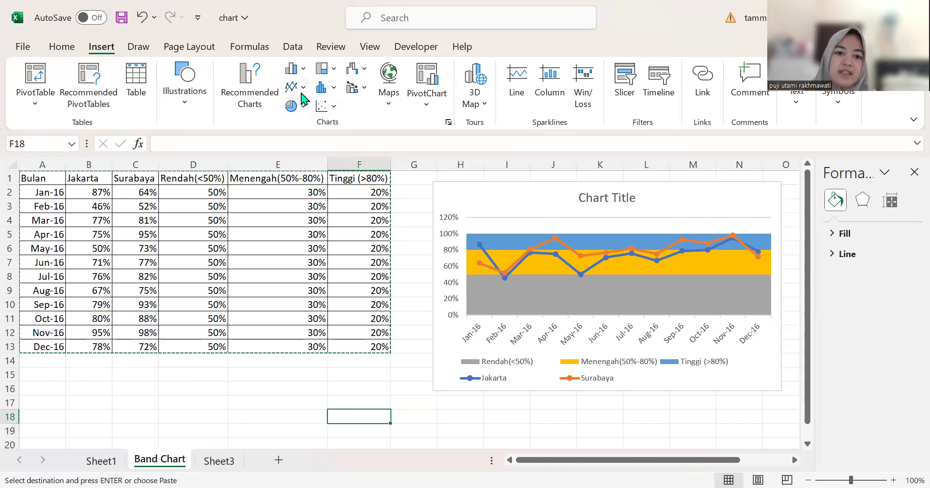
pyautogui.click(213, 463)
pyautogui.hotkey('ctrl', 'v')
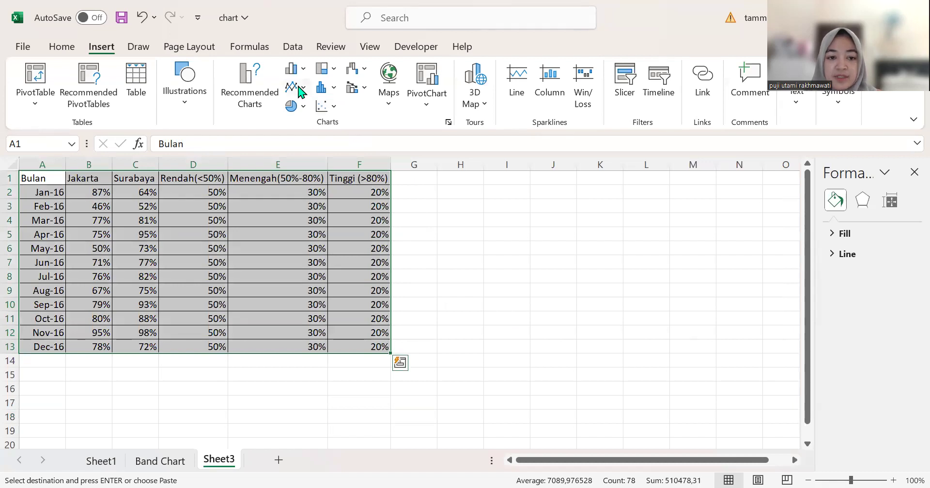
pyautogui.click(575, 258)
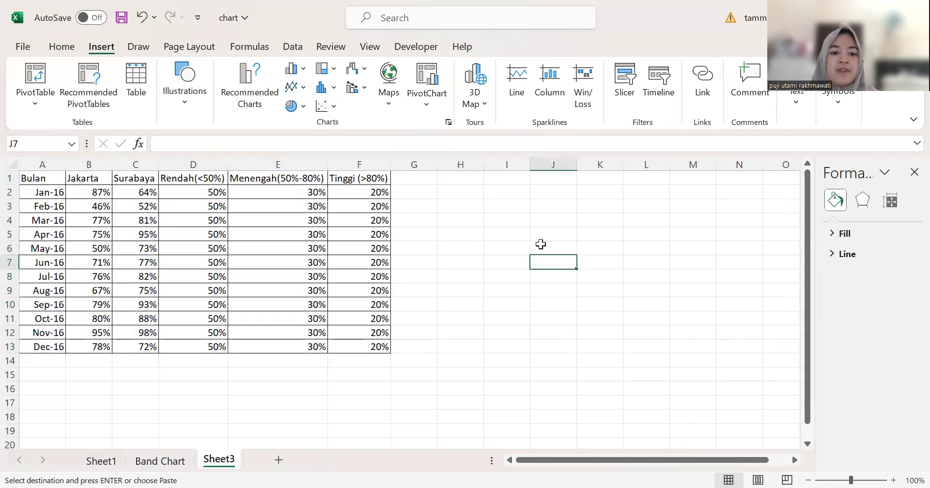
pyautogui.moveTo(36, 181); pyautogui.dragTo(354, 347)
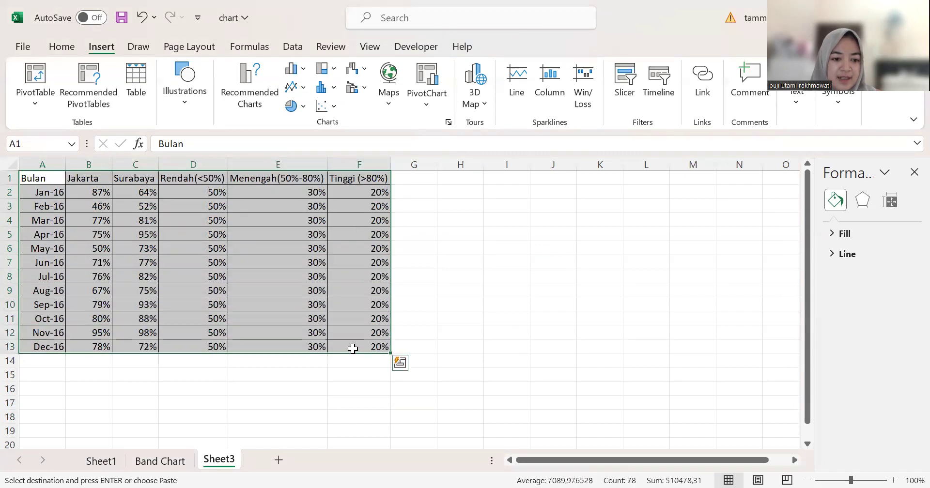
pyautogui.click(438, 326)
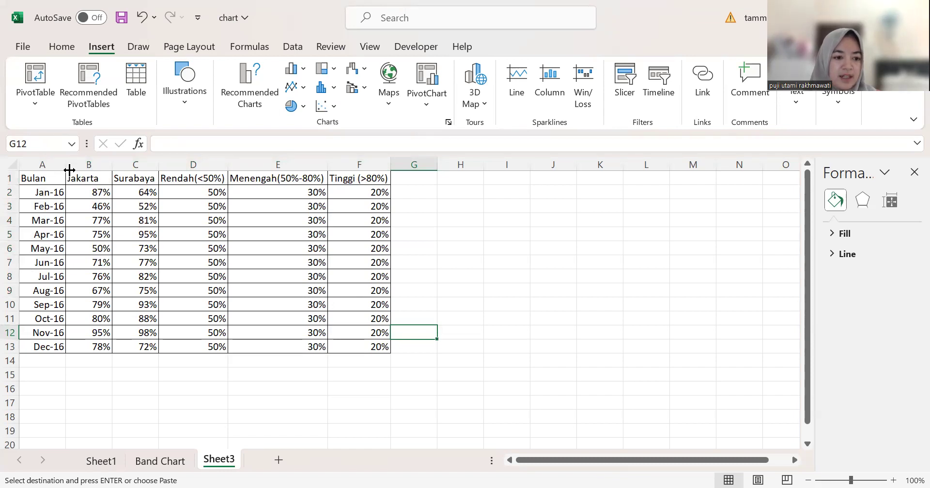
# Slightly widen columns A, C, D and F of the table on Sheet3
pyautogui.moveTo(70, 170); pyautogui.dragTo(74, 169)
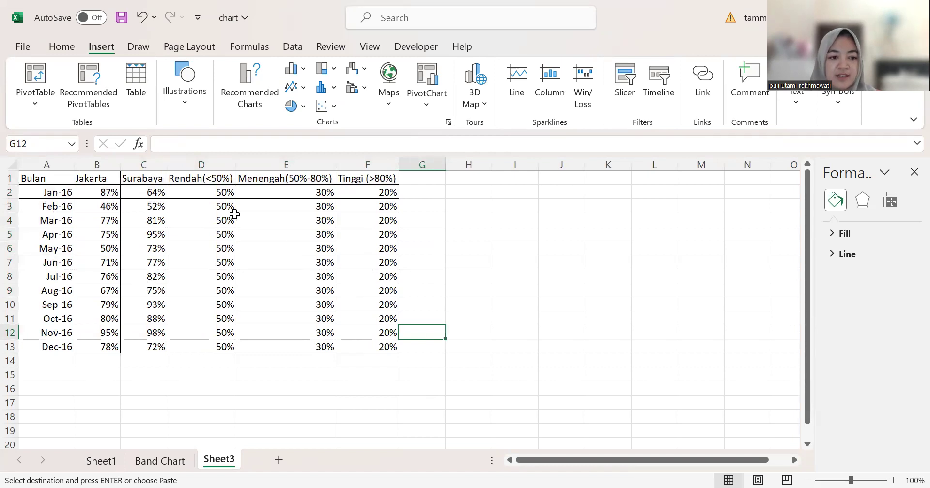
pyautogui.moveTo(166, 165)
pyautogui.mouseDown()
pyautogui.moveTo(229, 182)
pyautogui.moveTo(176, 165)
pyautogui.mouseUp()
pyautogui.moveTo(246, 164); pyautogui.dragTo(255, 165)
pyautogui.click(355, 165)
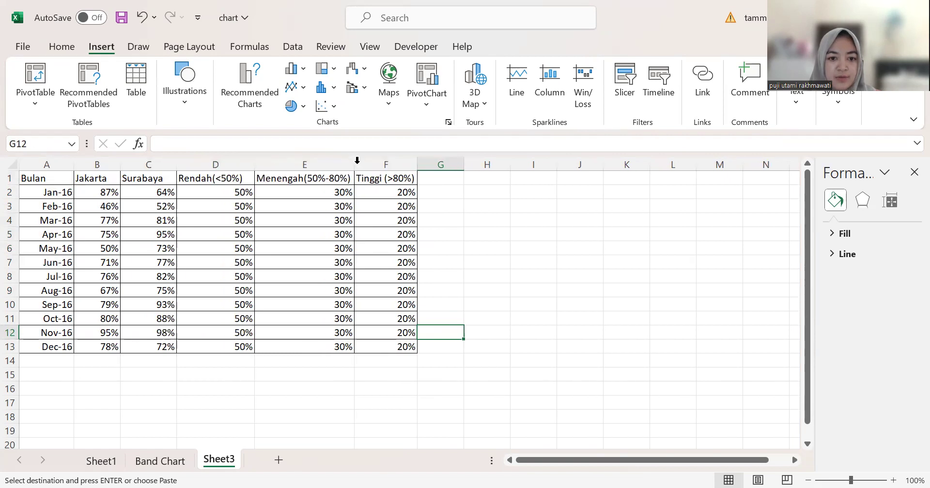
pyautogui.moveTo(424, 164); pyautogui.dragTo(431, 164)
pyautogui.click(453, 243)
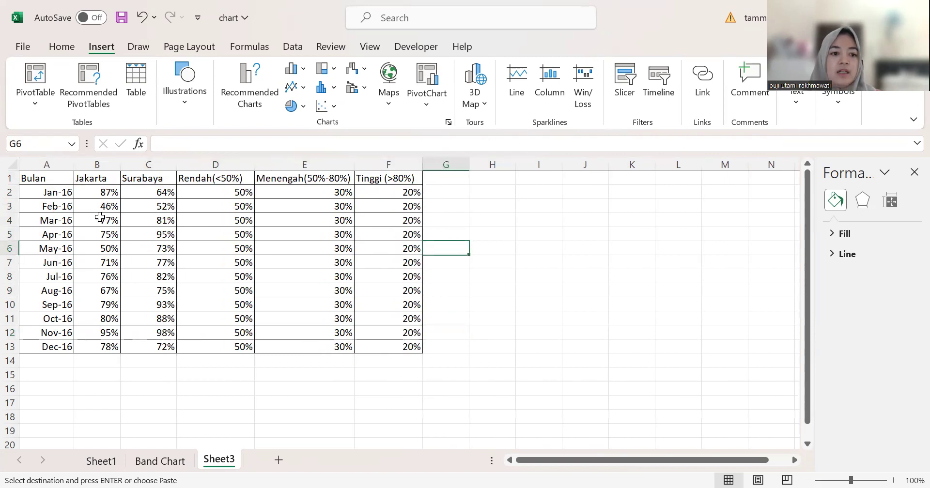
# Change the Nov-16 Jakarta value in cell B12 to 87%
pyautogui.moveTo(46, 180); pyautogui.dragTo(409, 348)
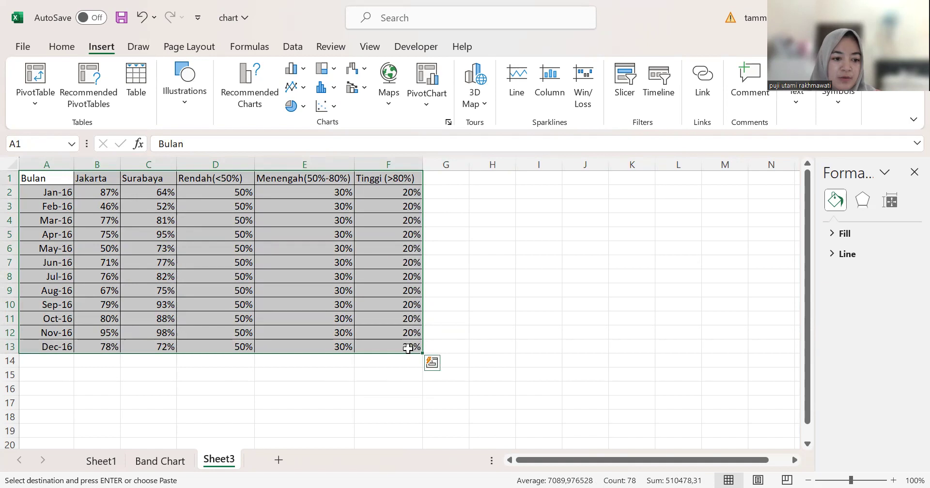
pyautogui.click(131, 333)
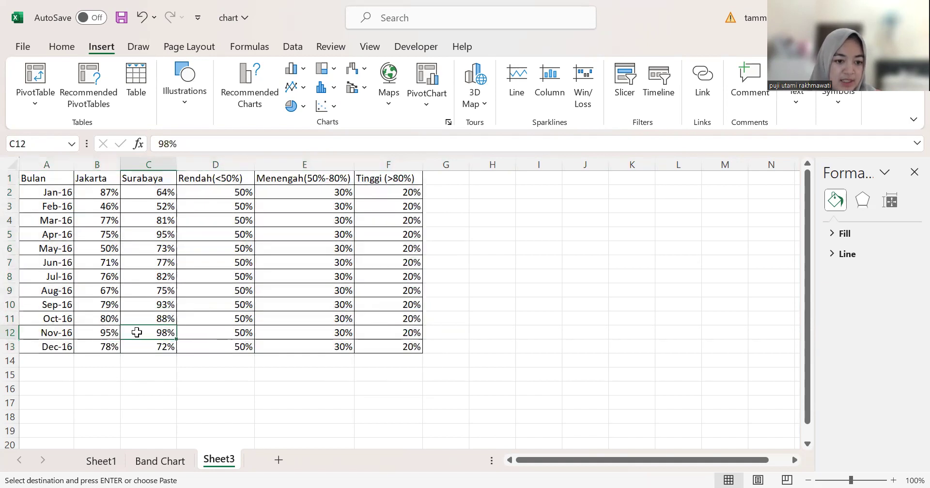
pyautogui.click(112, 333)
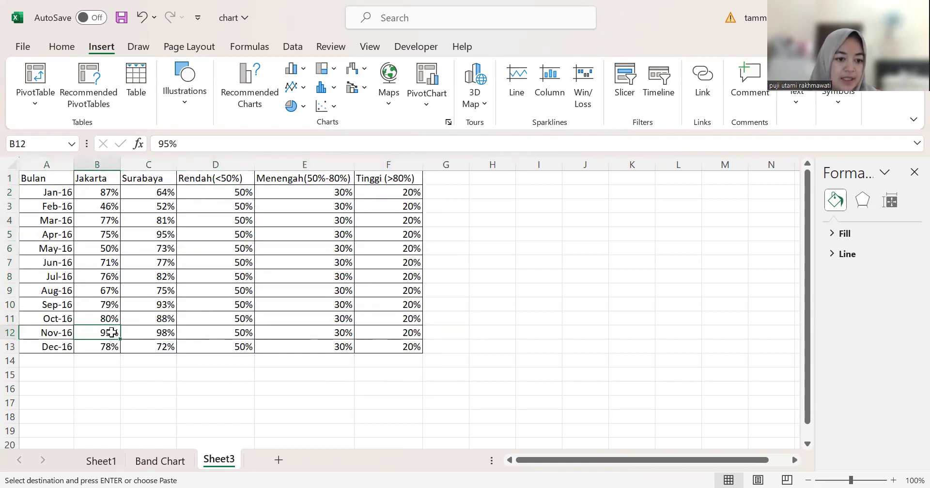
pyautogui.doubleClick(112, 333)
pyautogui.press('BackSpace')
pyautogui.press('BackSpace')
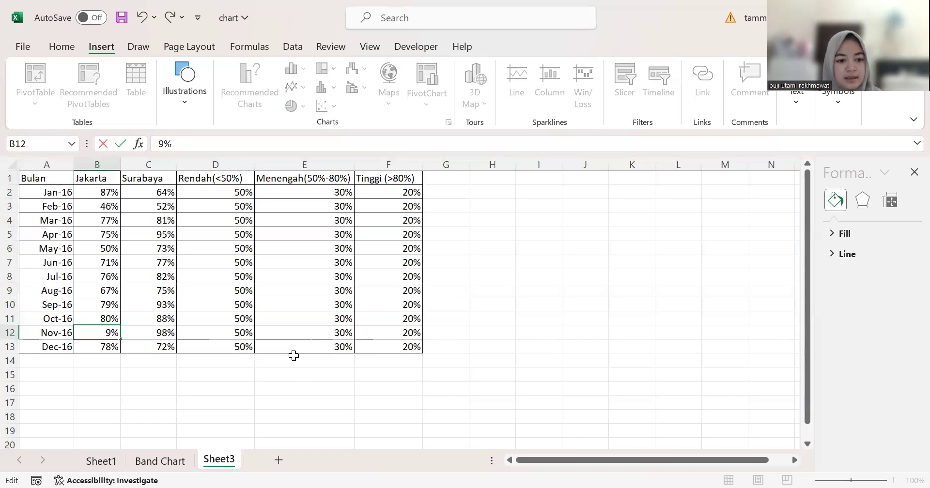
pyautogui.write('87')
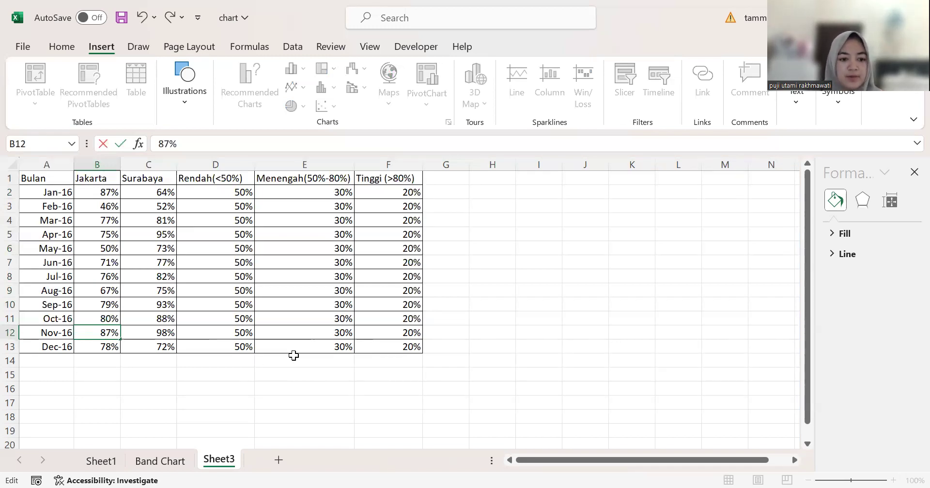
pyautogui.click(185, 371)
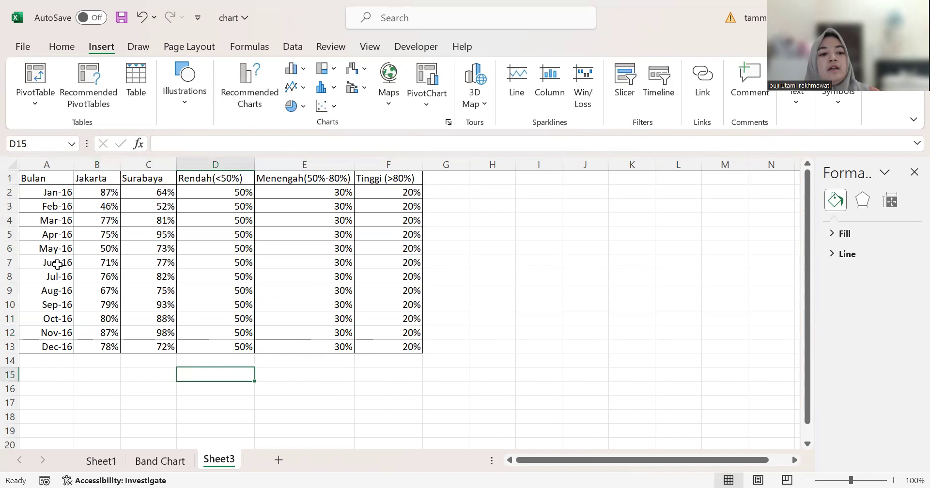
# Copy the whole table, range A1:F13, including its header row
pyautogui.moveTo(29, 178); pyautogui.dragTo(372, 346)
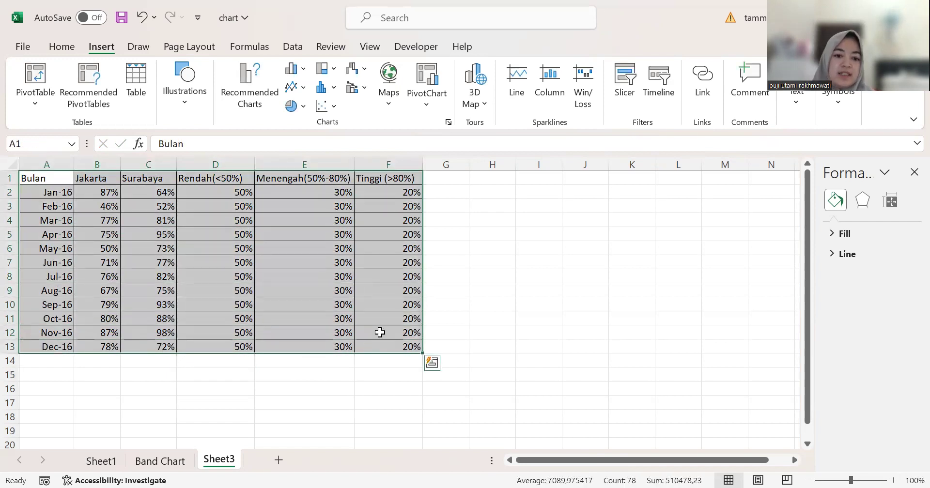
pyautogui.click(485, 261)
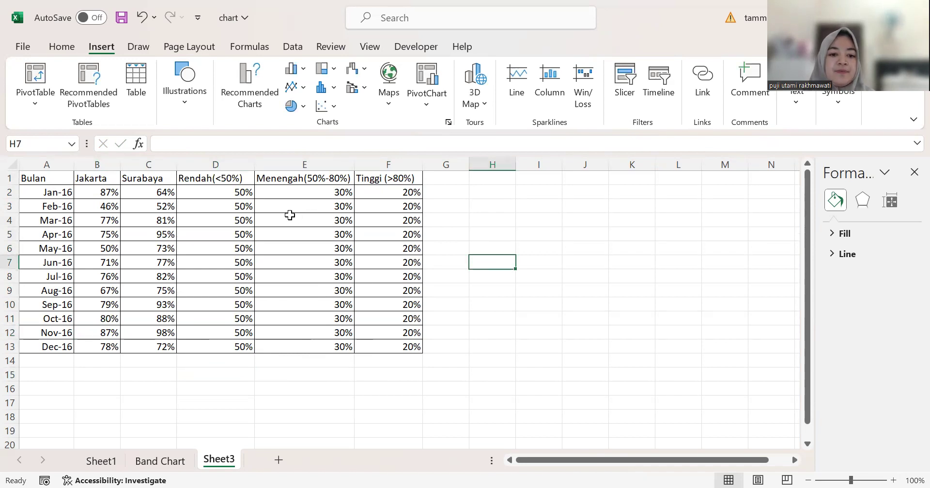
pyautogui.moveTo(44, 178); pyautogui.dragTo(416, 347)
pyautogui.rightClick(273, 248)
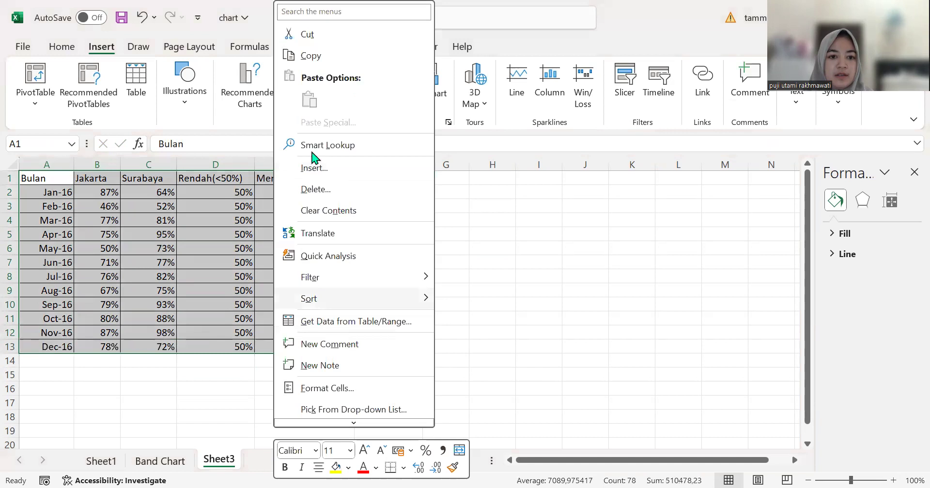
pyautogui.hotkey('ctrl', 'c')
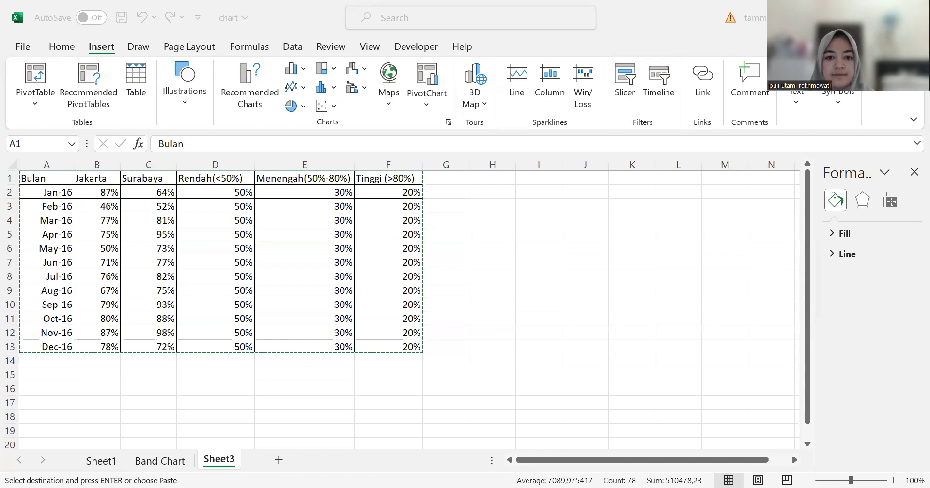
pyautogui.click(512, 278)
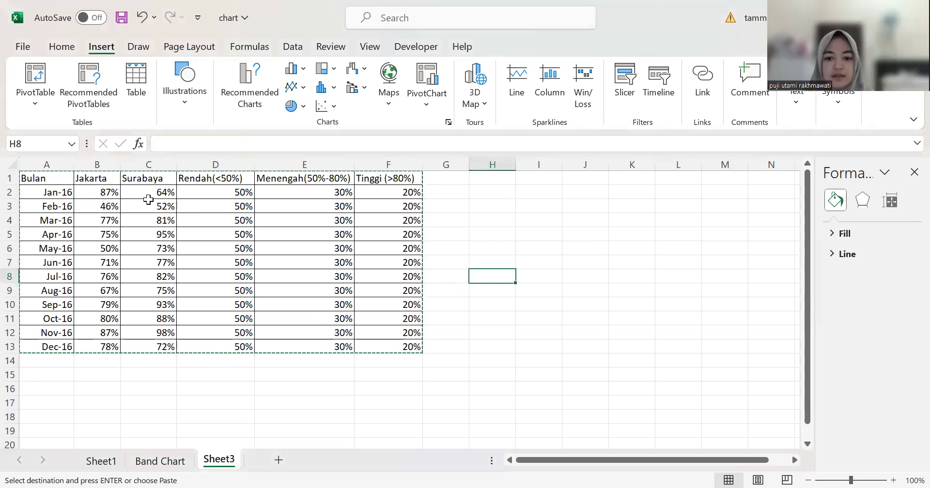
# Select the whole table, range A1:F13, and start a new combo chart of the Custom Combination type
pyautogui.click(206, 220)
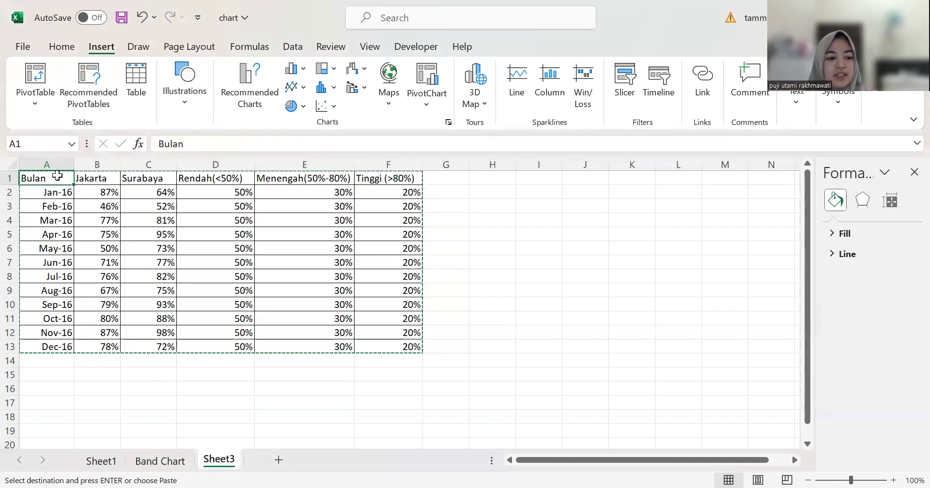
pyautogui.hotkey('ctrl', 'v')
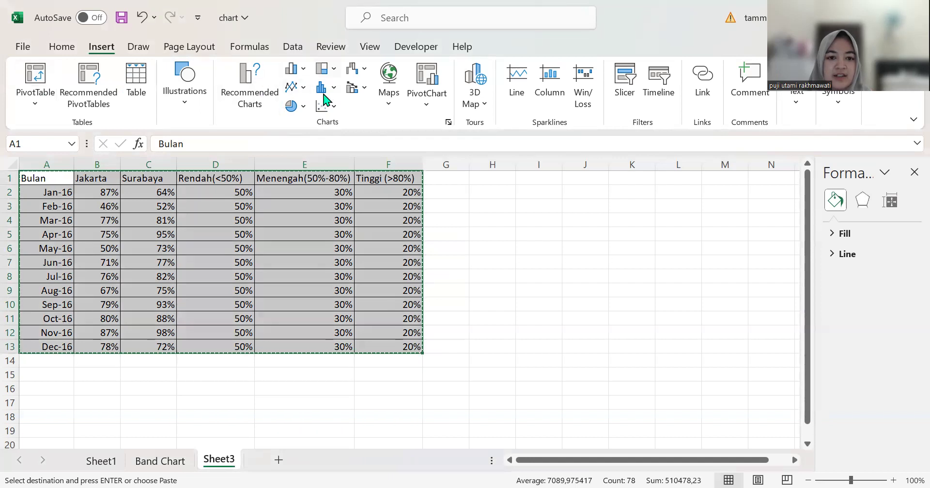
pyautogui.click(449, 124)
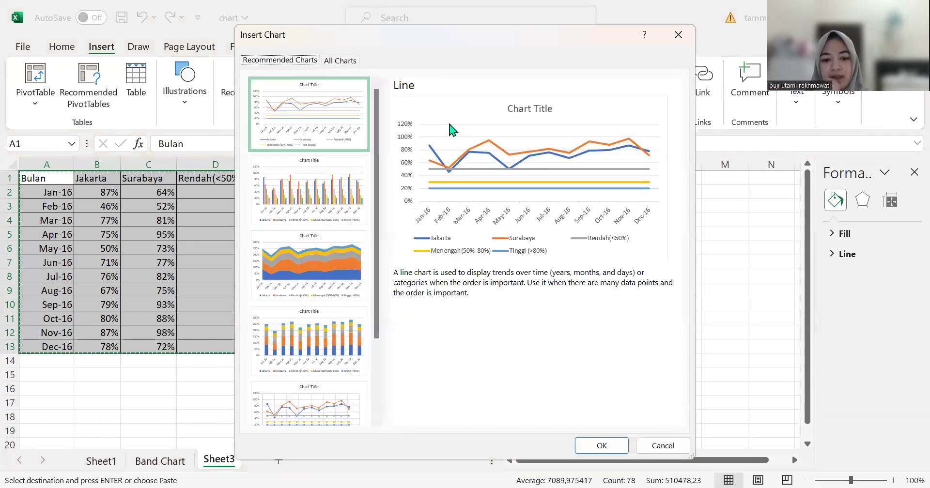
pyautogui.click(663, 446)
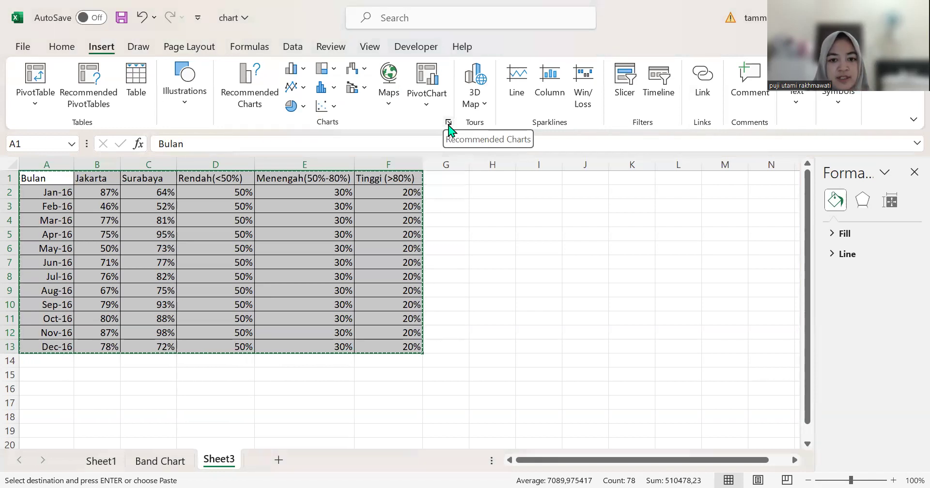
pyautogui.click(448, 124)
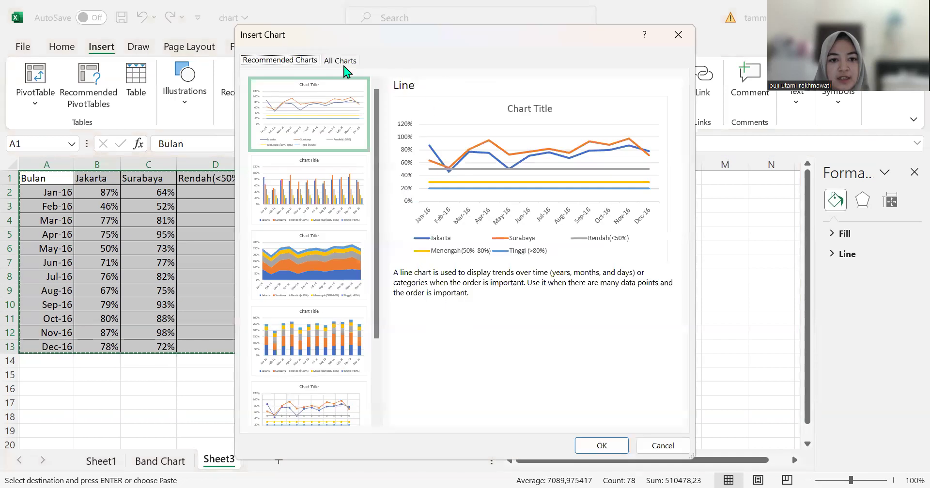
pyautogui.click(343, 61)
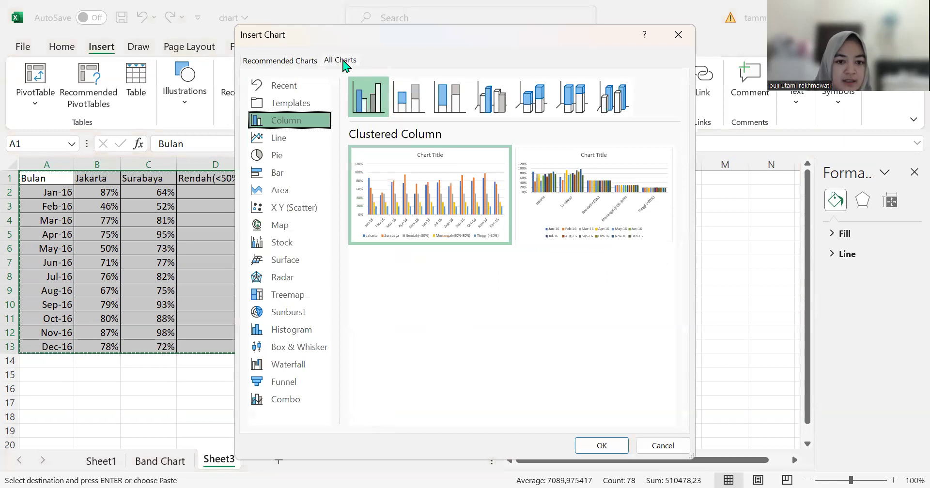
pyautogui.click(290, 406)
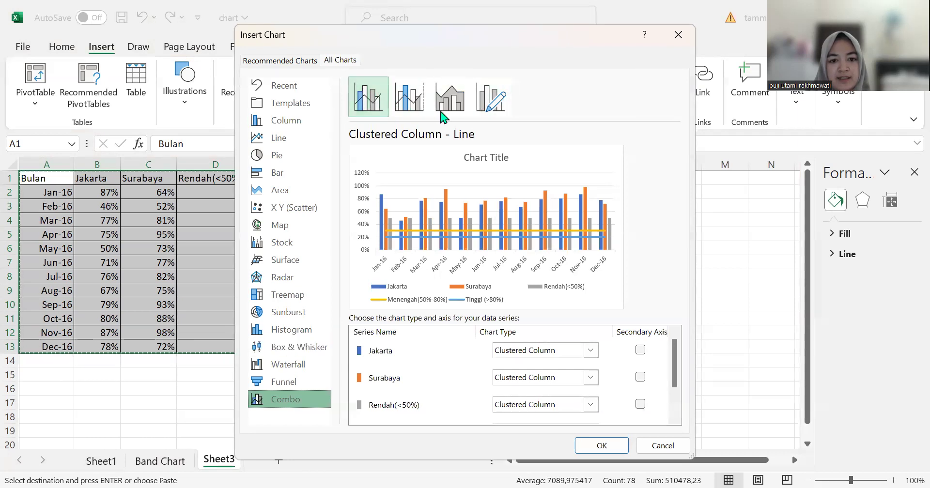
pyautogui.click(491, 110)
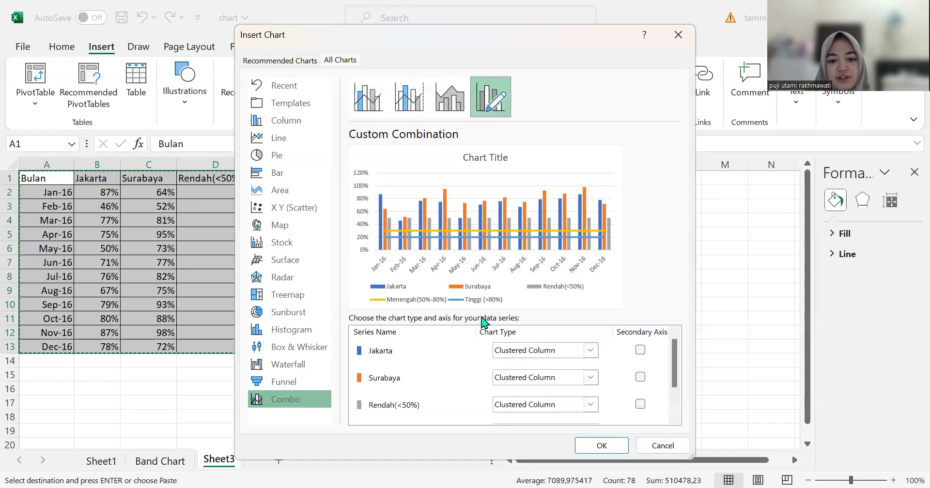
# Review the chart type and secondary axis settings of all five series, then close the chart setup without inserting a chart
pyautogui.scroll(-2, 431, 371)
pyautogui.scroll(2, 432, 371)
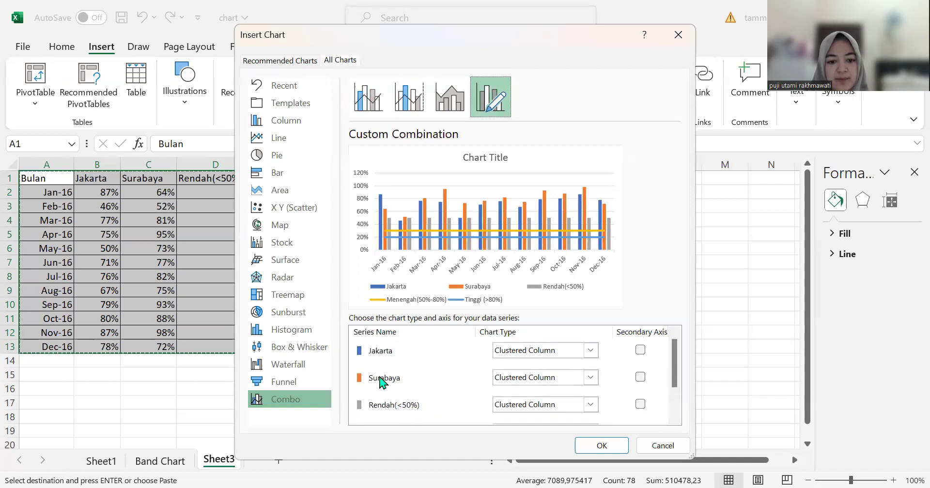
pyautogui.scroll(-2, 381, 383)
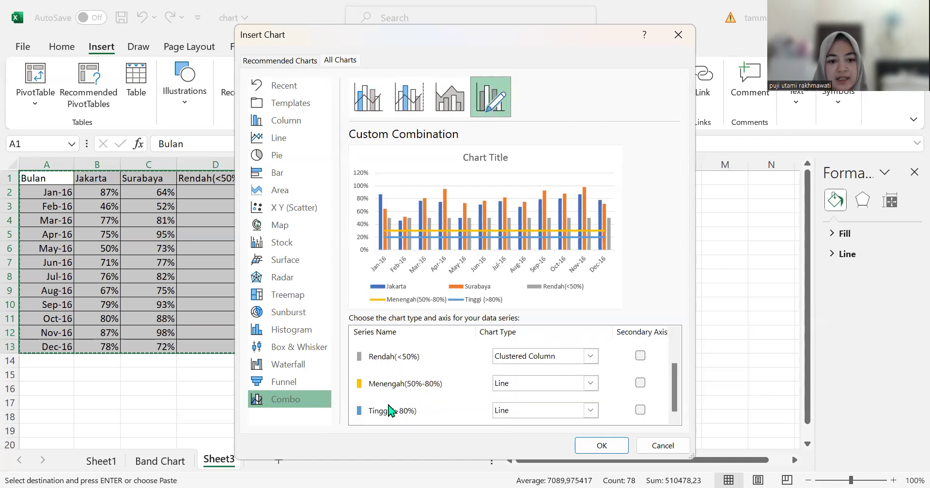
pyautogui.scroll(2, 408, 383)
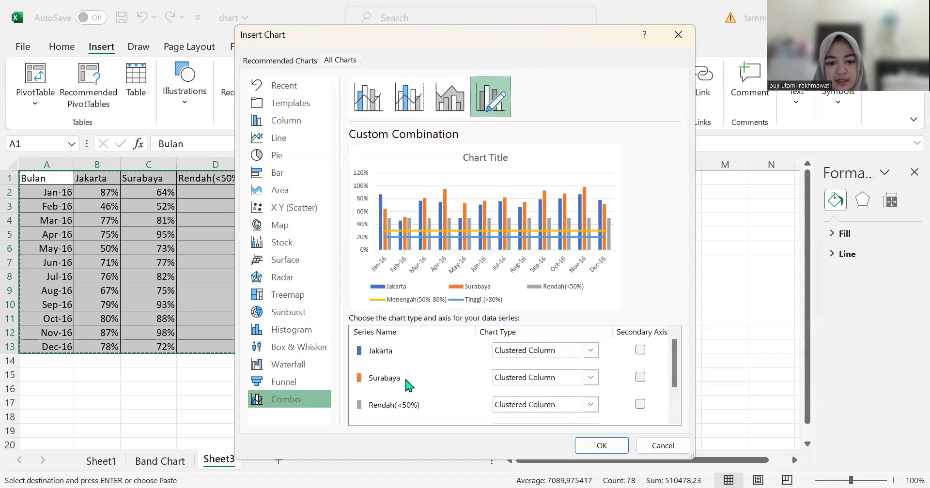
pyautogui.scroll(-1, 394, 377)
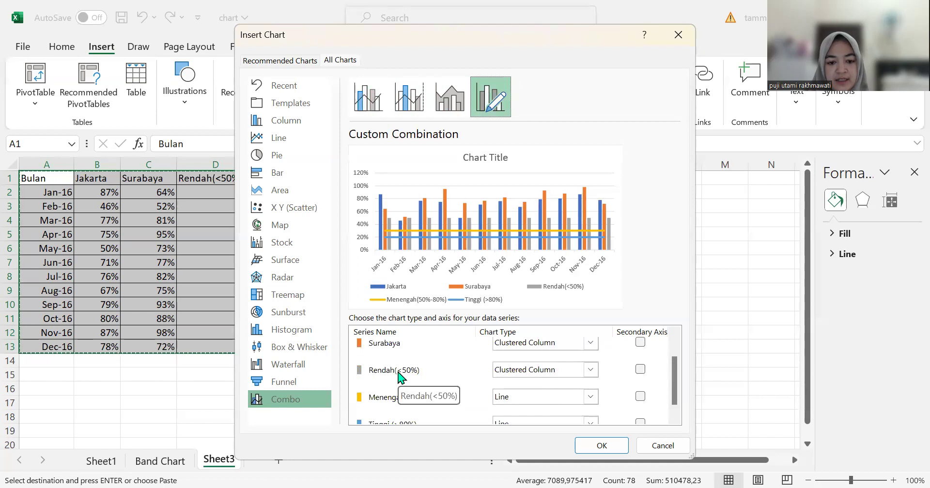
pyautogui.scroll(1, 406, 387)
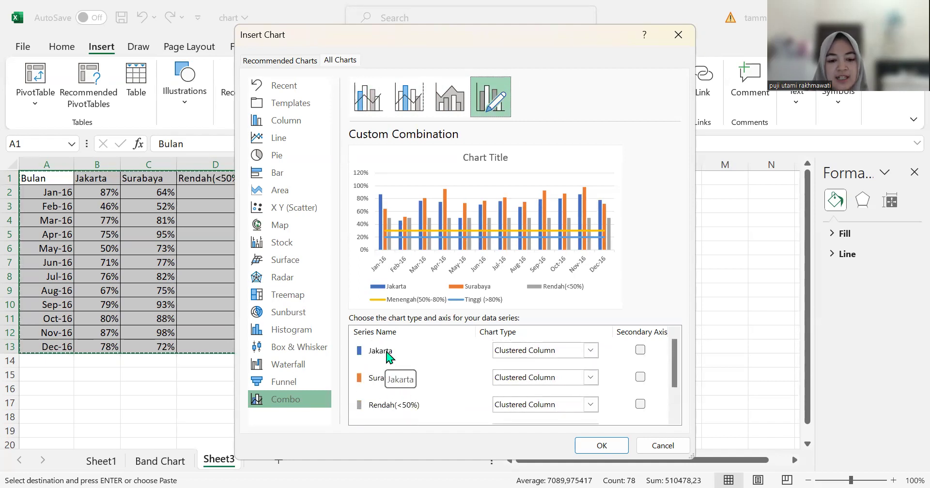
pyautogui.scroll(-2, 386, 363)
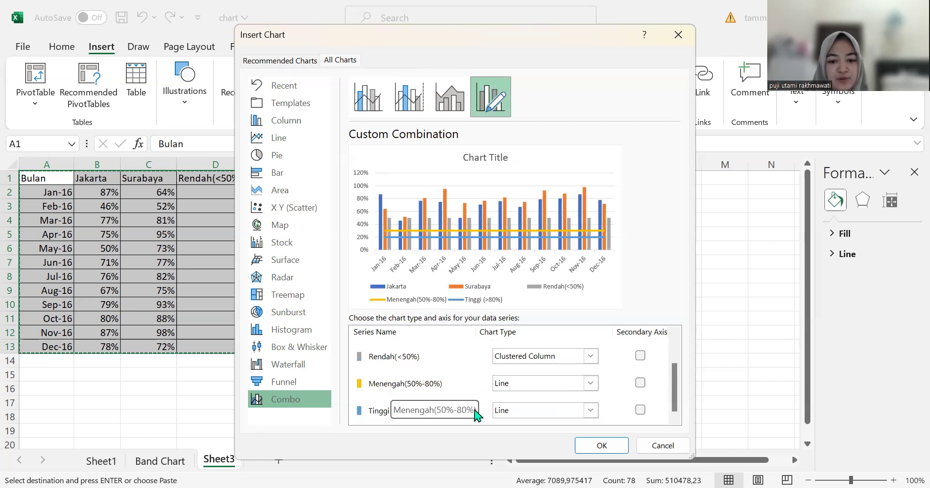
pyautogui.click(663, 446)
# Save the workbook with cell A1 of Sheet3 selected
pyautogui.moveTo(117, 189); pyautogui.dragTo(382, 354)
pyautogui.click(68, 190)
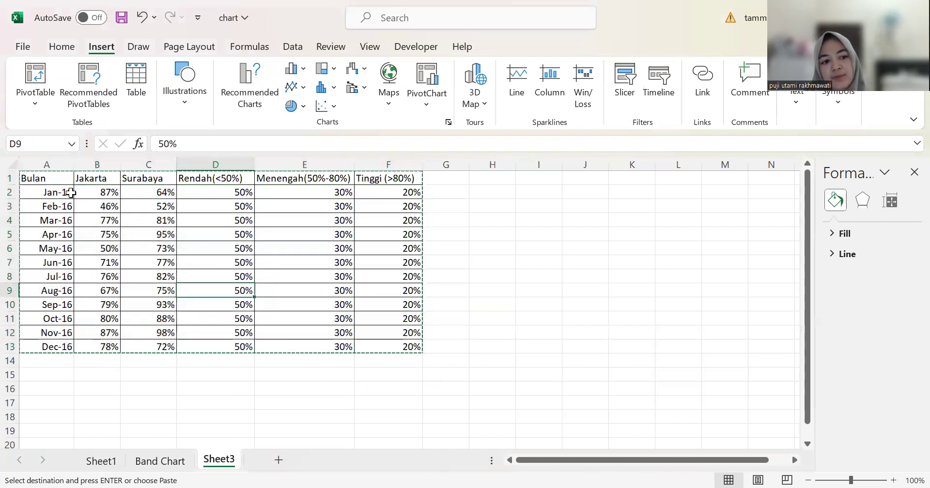
pyautogui.click(50, 179)
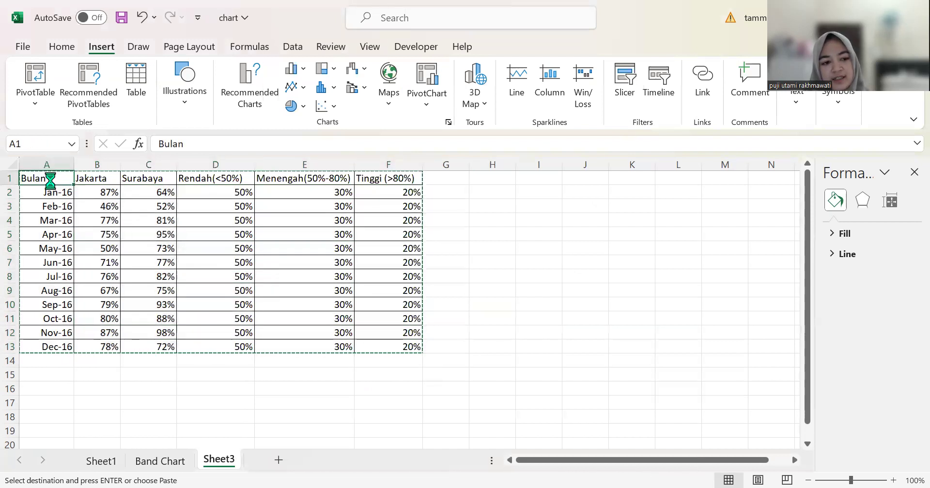
pyautogui.hotkey('ctrl', 's')
# Check the number format of the Jakarta, Surabaya and band values in range B2:F13
pyautogui.click(155, 246)
pyautogui.moveTo(103, 194); pyautogui.dragTo(397, 346)
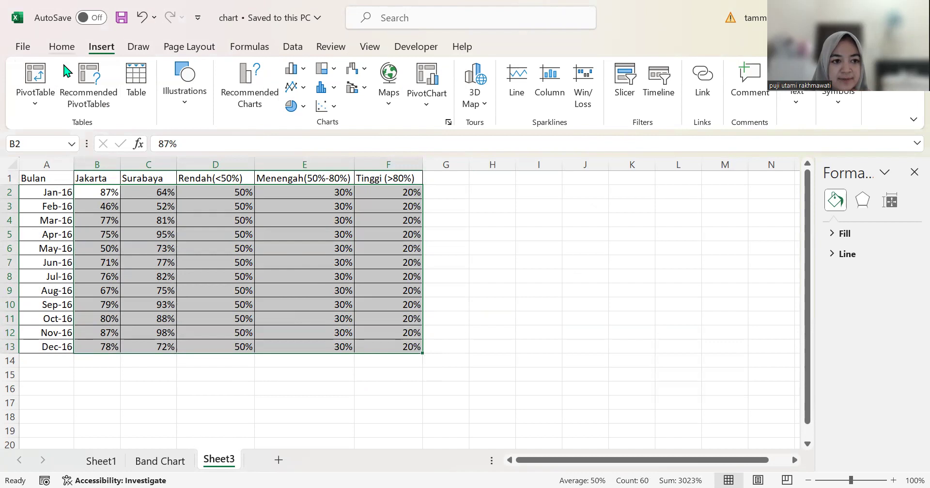
pyautogui.click(61, 47)
pyautogui.click(299, 263)
pyautogui.click(149, 263)
pyautogui.click(107, 192)
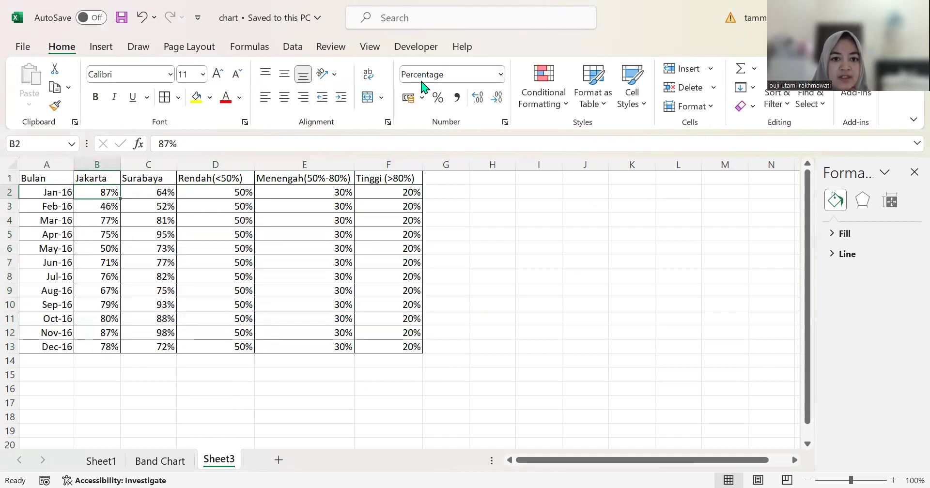
# Enter 87.80% in the empty cell G2 as a trial value, then clear the cell
pyautogui.click(445, 192)
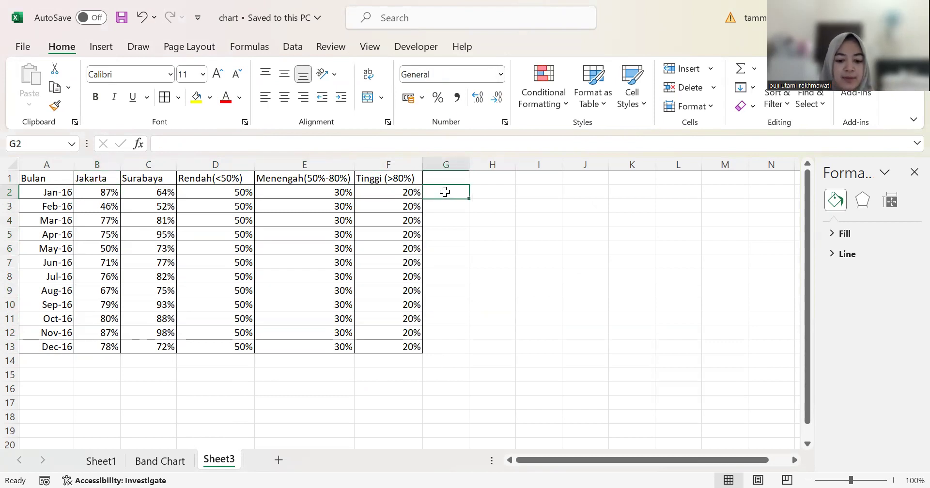
pyautogui.write('87.80')
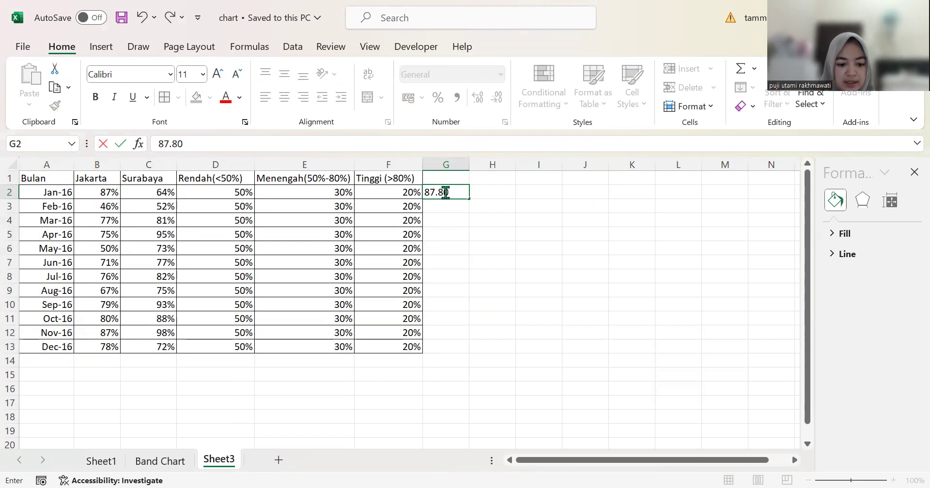
pyautogui.write('%')
pyautogui.click(451, 233)
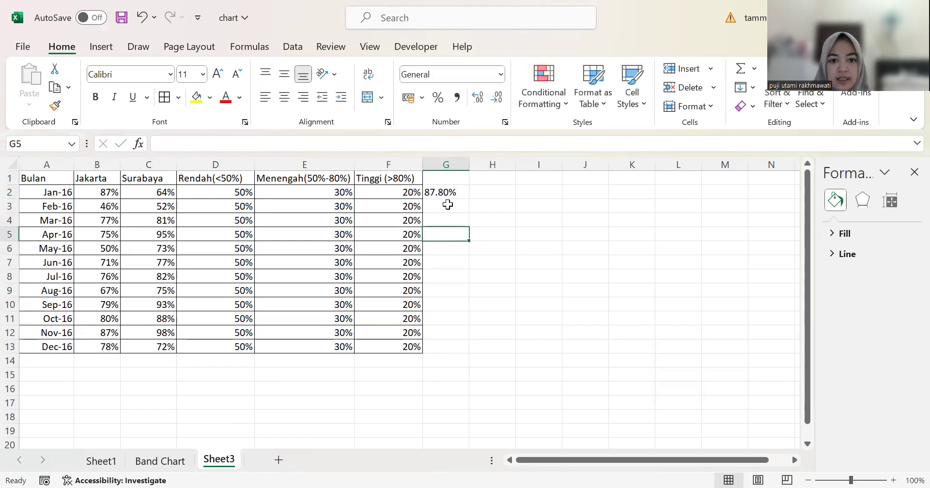
pyautogui.click(452, 193)
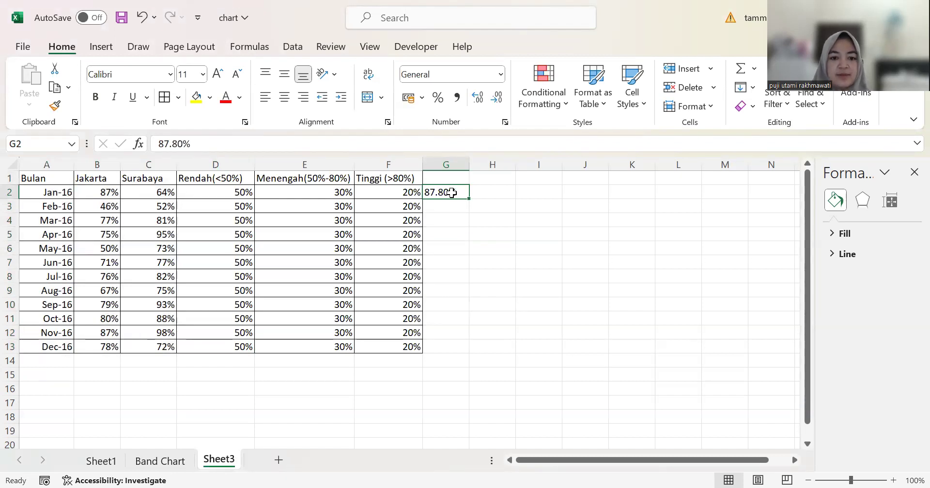
pyautogui.press('Delete')
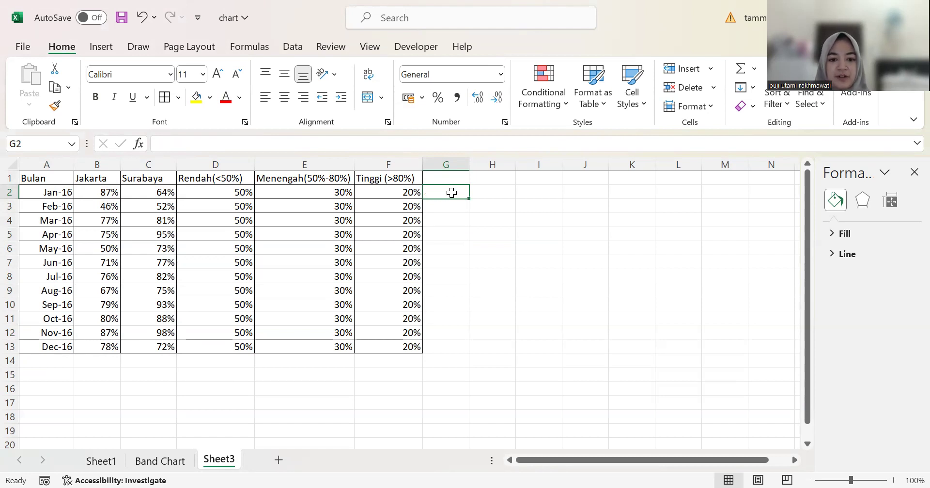
# Examine the data range B2:F13 and cell B2 to compare their values and applied number format
pyautogui.moveTo(89, 195); pyautogui.dragTo(393, 347)
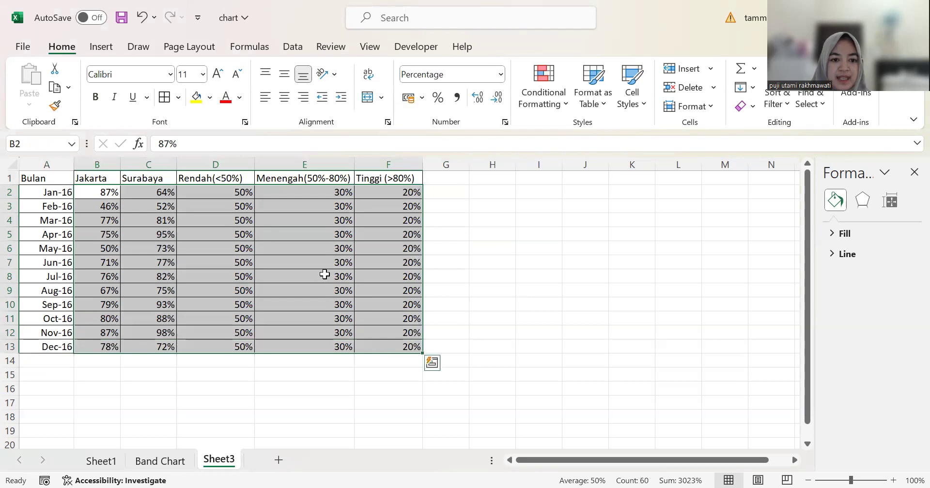
pyautogui.click(326, 271)
pyautogui.click(102, 192)
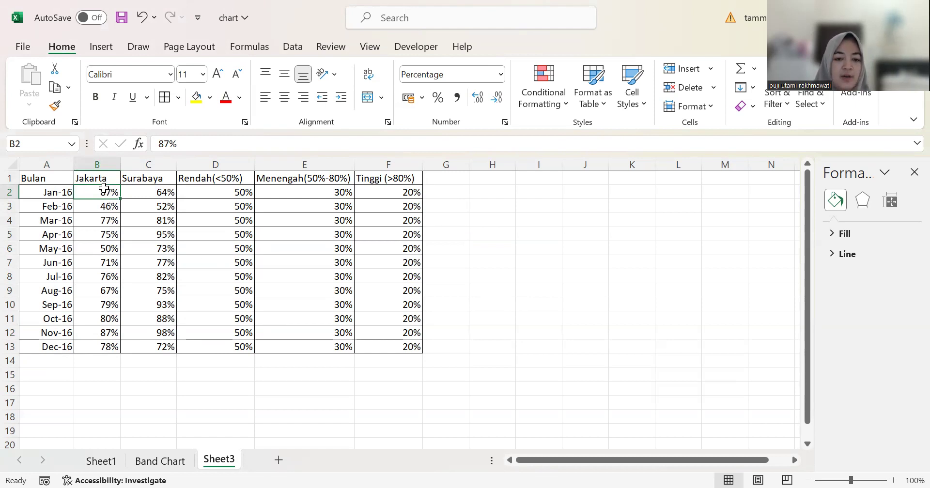
pyautogui.click(123, 207)
pyautogui.click(112, 192)
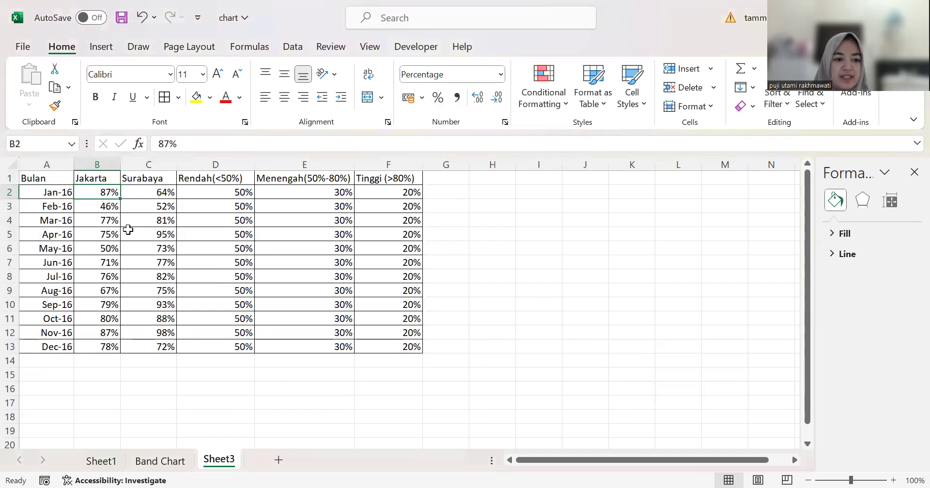
pyautogui.moveTo(103, 191); pyautogui.dragTo(361, 342)
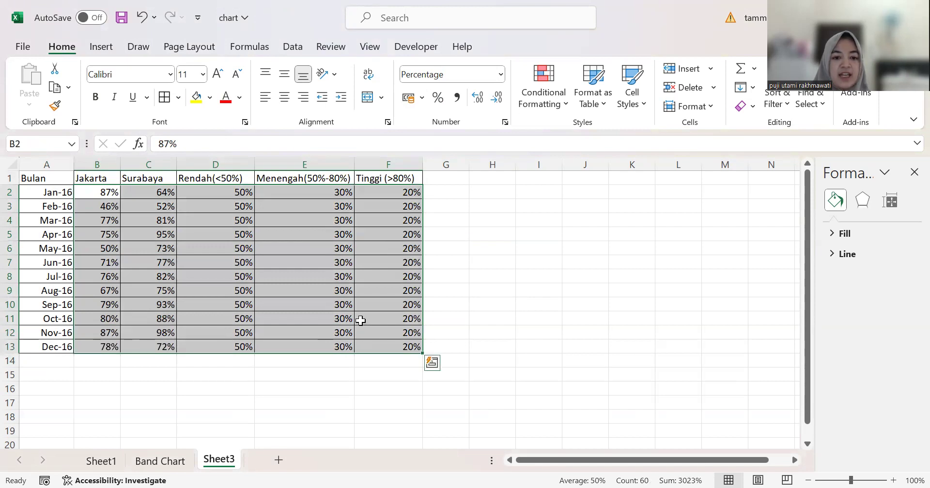
pyautogui.click(361, 320)
pyautogui.moveTo(92, 192); pyautogui.dragTo(395, 343)
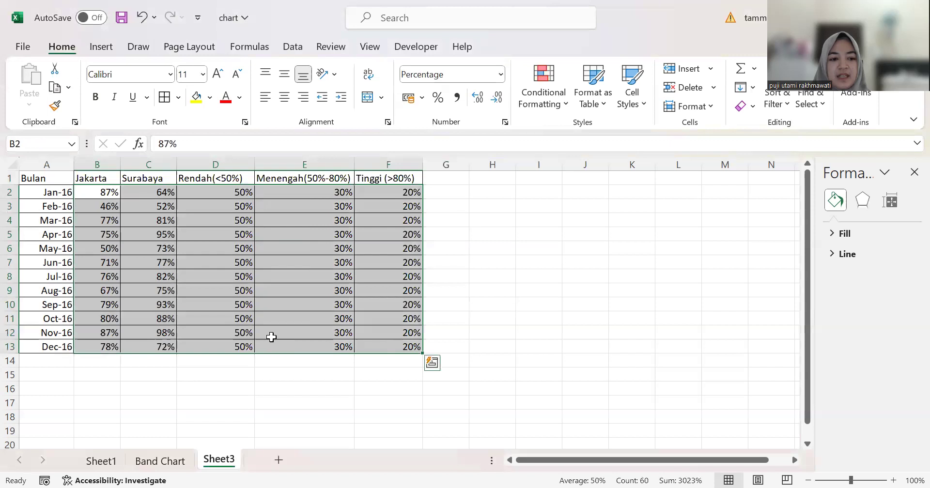
pyautogui.click(180, 264)
pyautogui.moveTo(97, 193); pyautogui.dragTo(377, 347)
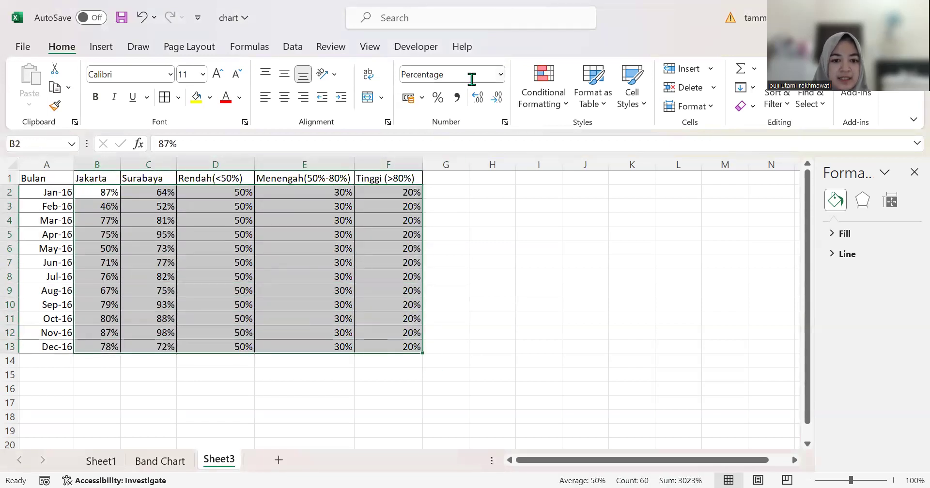
pyautogui.click(266, 318)
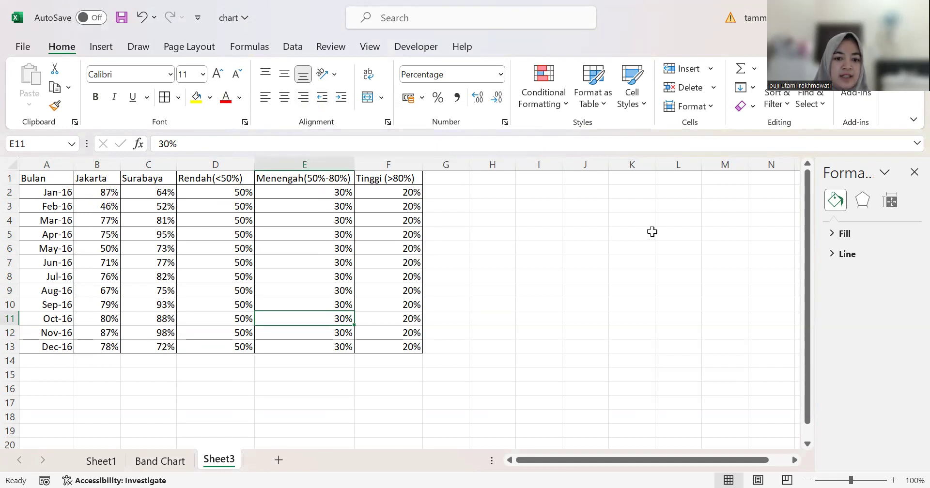
# Enter 87.40% in cell G2, compare it with the Jan-16 Jakarta value in B2, and clear G2 again
pyautogui.click(456, 197)
pyautogui.write('87')
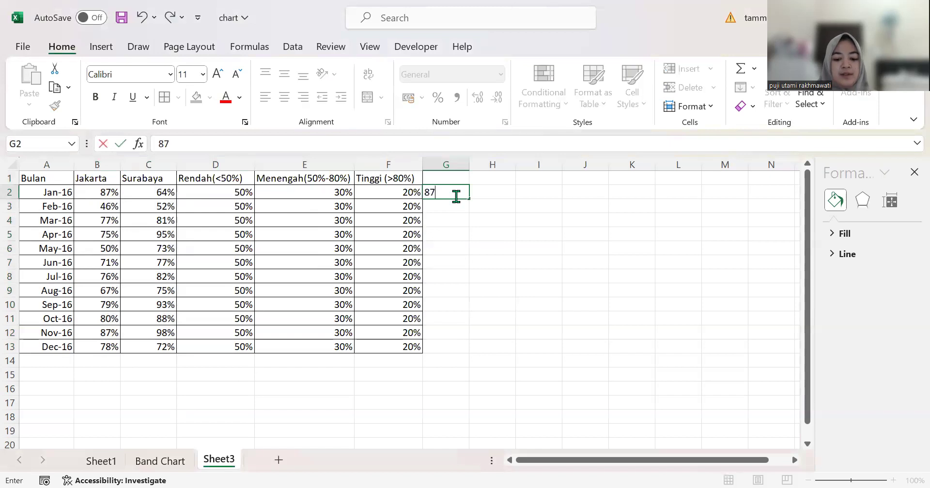
pyautogui.write('.40%')
pyautogui.press('Return')
pyautogui.click(455, 191)
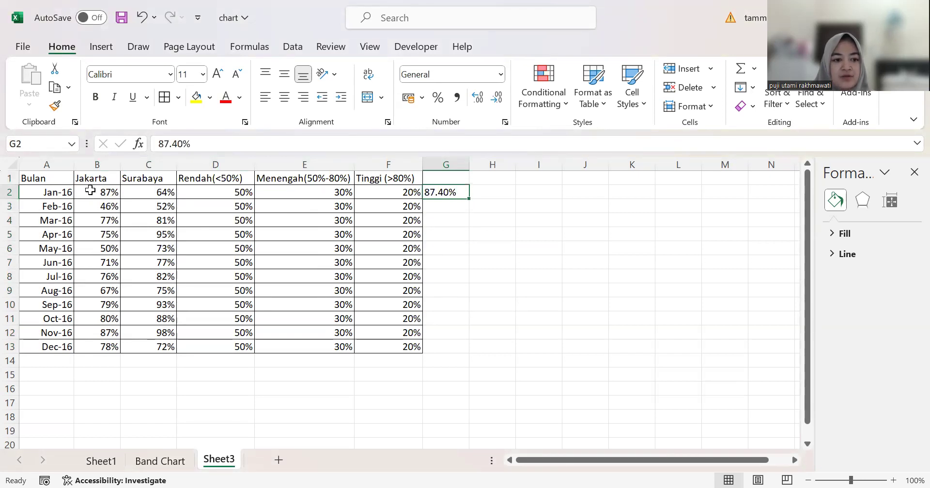
pyautogui.click(90, 190)
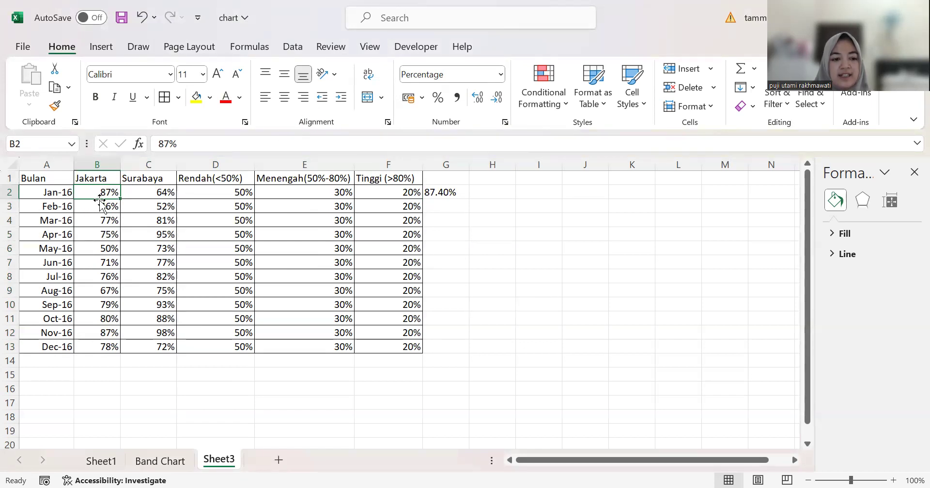
pyautogui.click(449, 194)
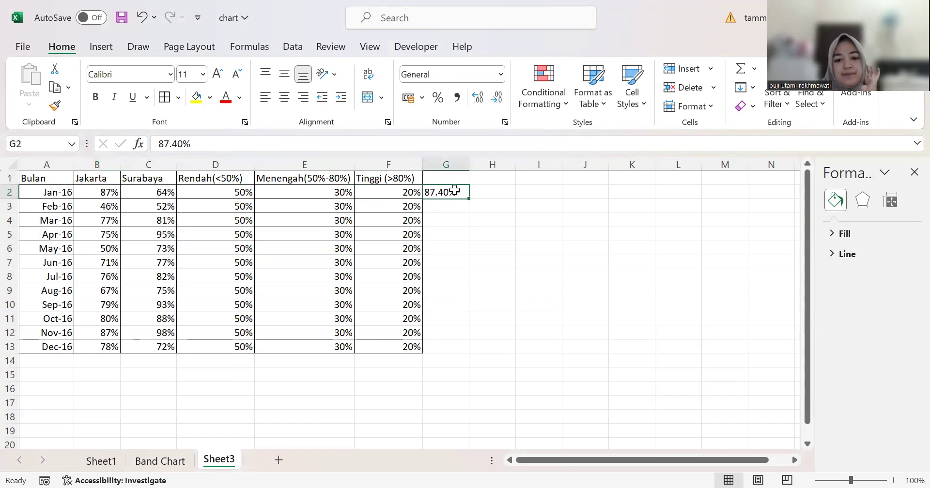
pyautogui.press('Delete')
pyautogui.click(472, 245)
pyautogui.click(44, 177)
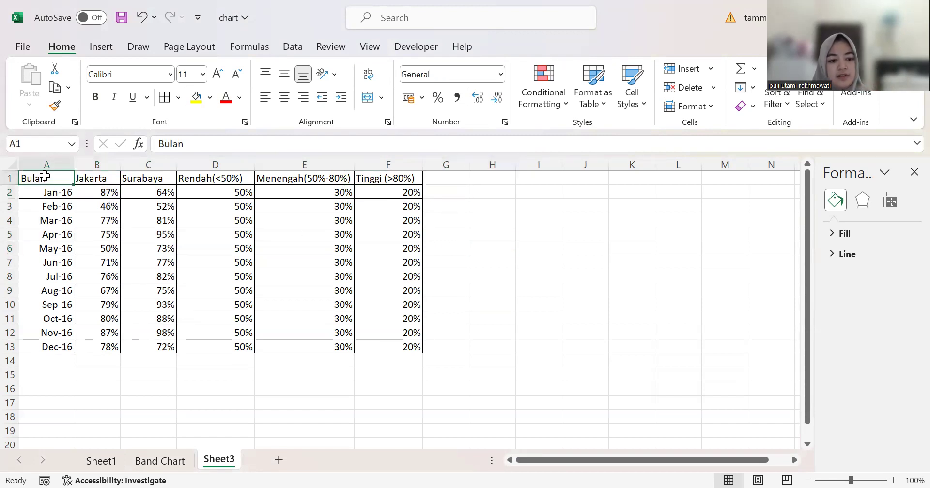
# Select the whole data table A1:F13 and start a combo chart for it using the Custom Combination type
pyautogui.hotkey('ctrl', 'a')
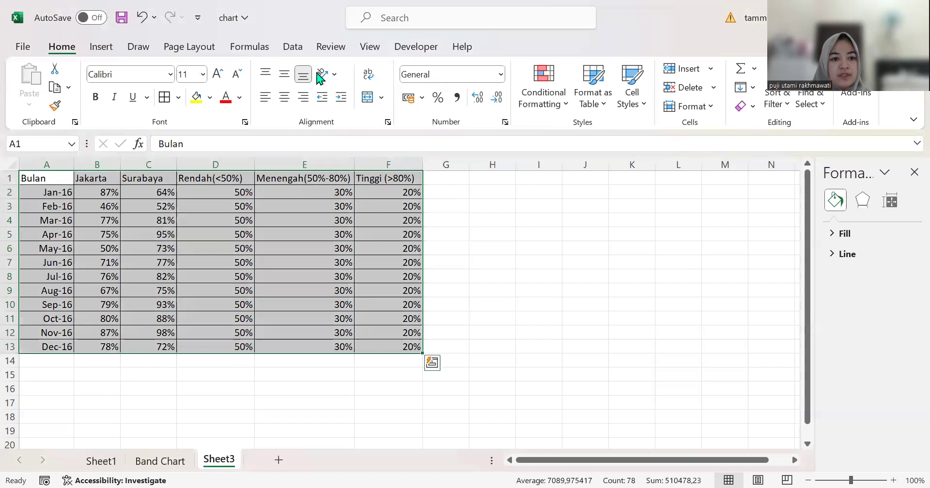
pyautogui.click(101, 47)
pyautogui.click(449, 122)
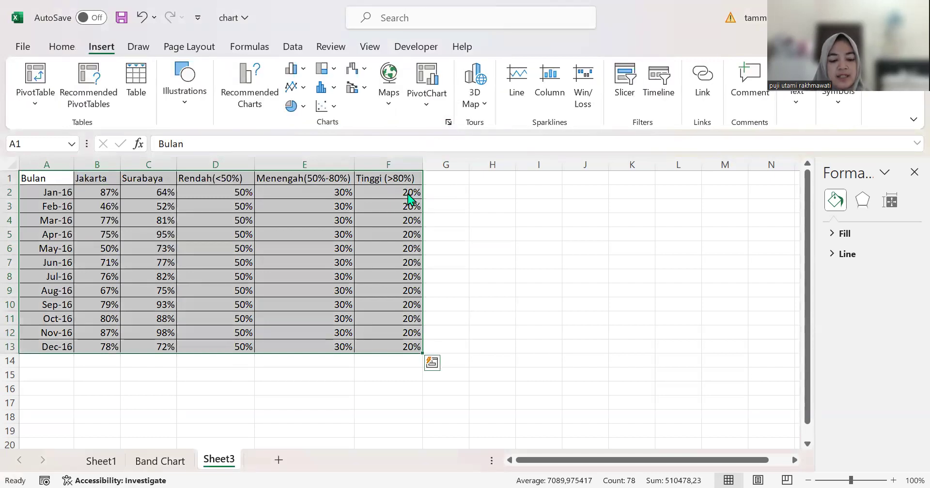
pyautogui.click(339, 60)
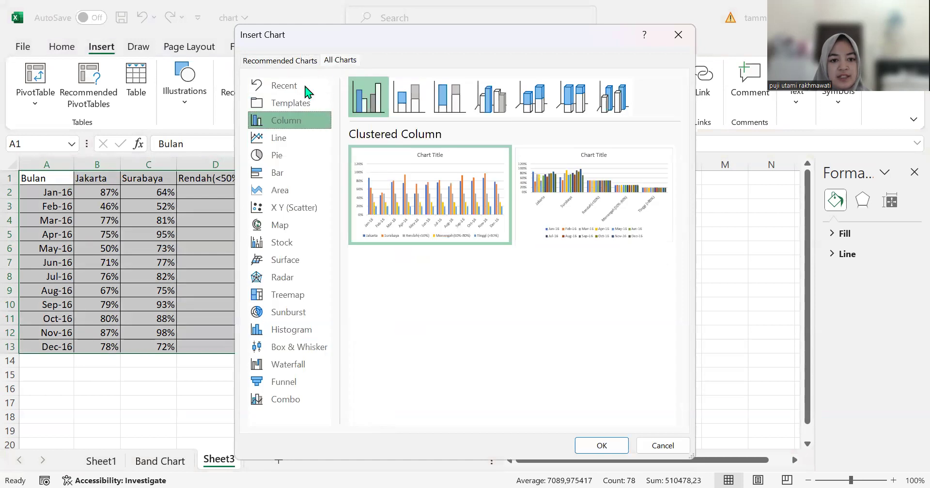
pyautogui.click(273, 401)
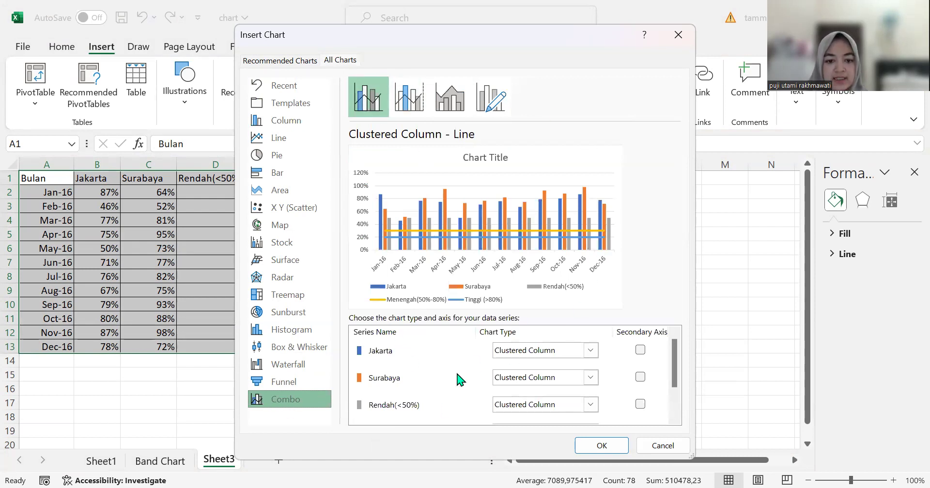
pyautogui.scroll(-1, 394, 383)
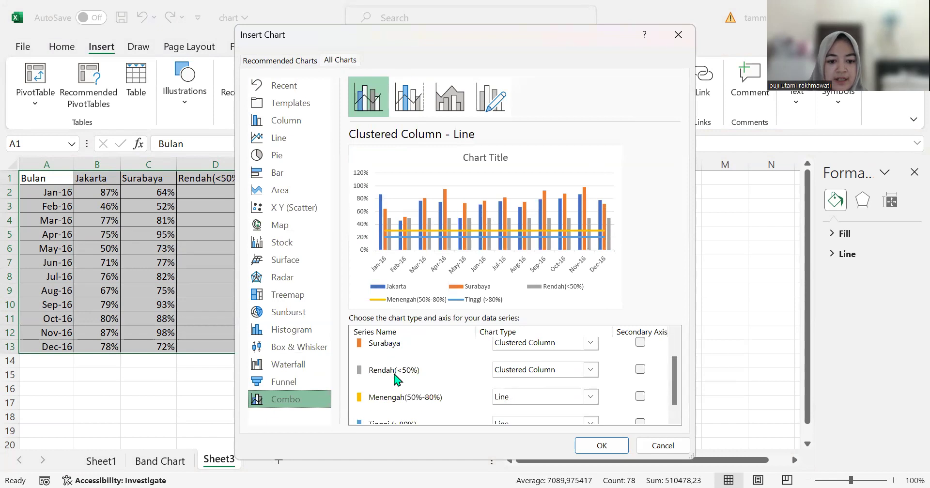
pyautogui.scroll(-1, 400, 402)
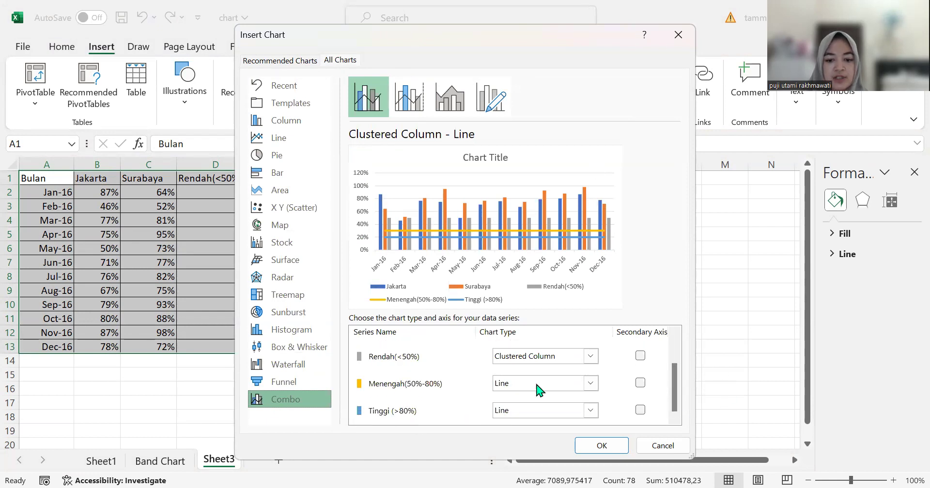
pyautogui.scroll(2, 411, 401)
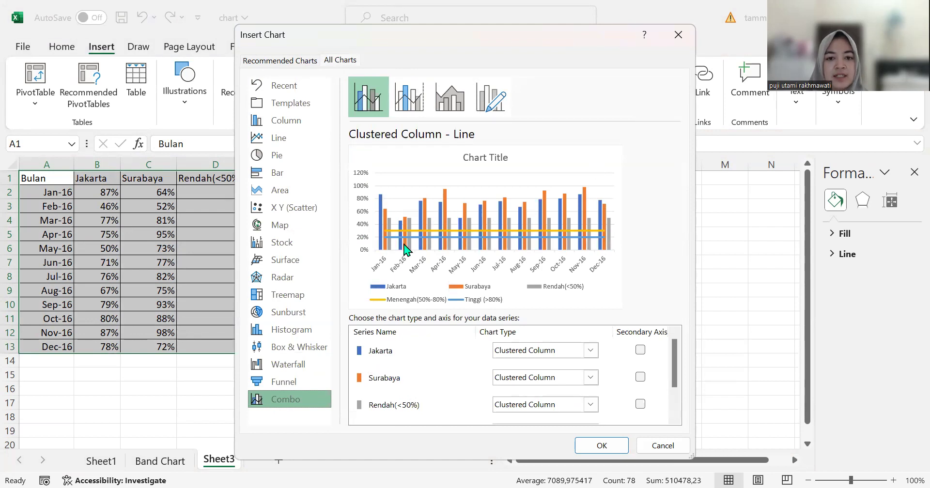
pyautogui.click(499, 99)
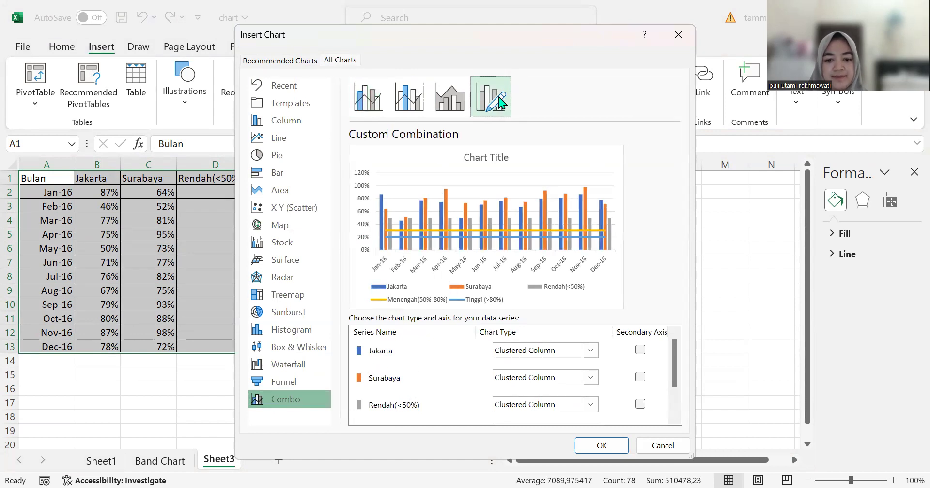
pyautogui.scroll(-2, 441, 376)
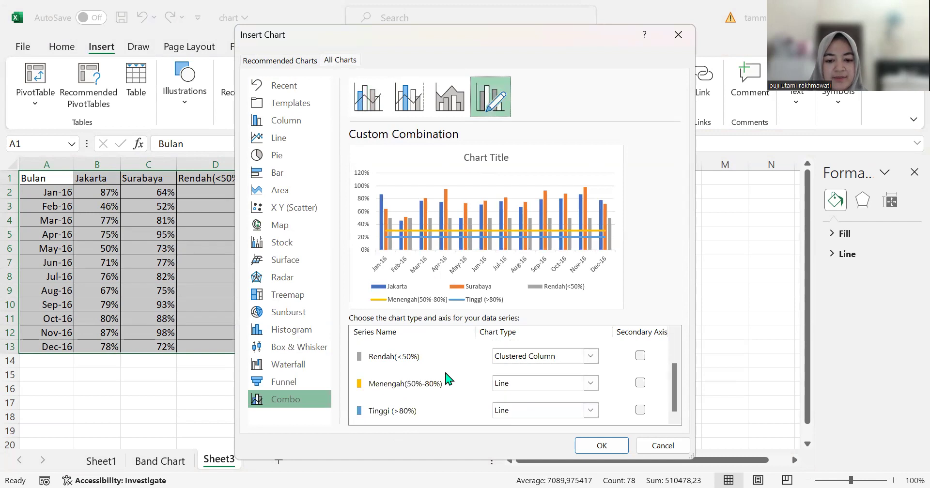
pyautogui.scroll(2, 443, 380)
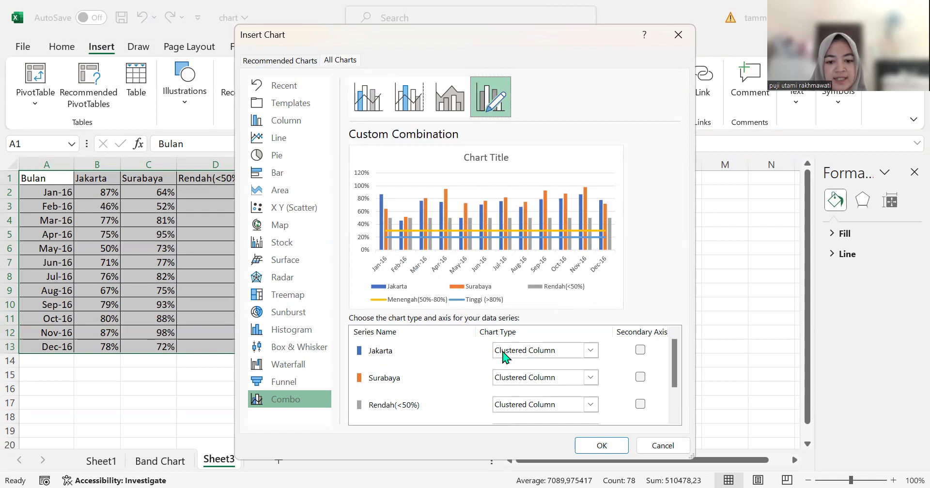
# Set the chart type of the Jakarta and Surabaya series to Line with Markers
pyautogui.click(432, 347)
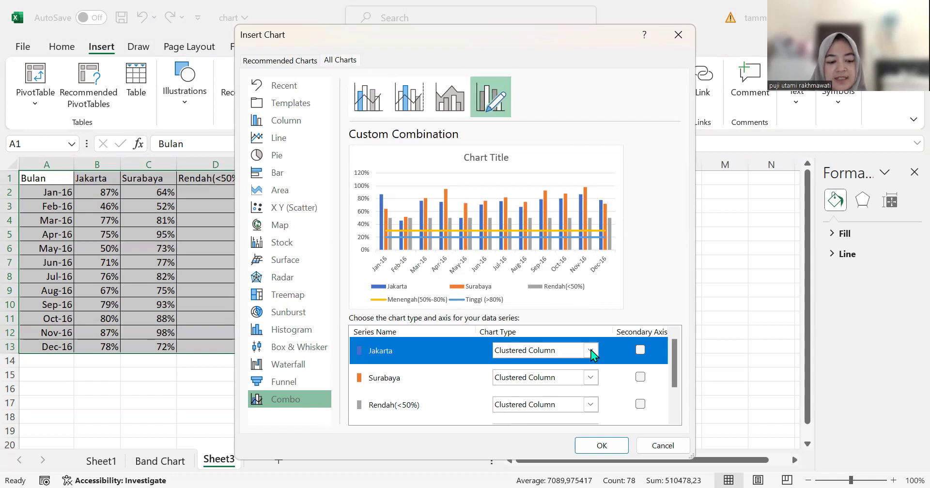
pyautogui.click(591, 350)
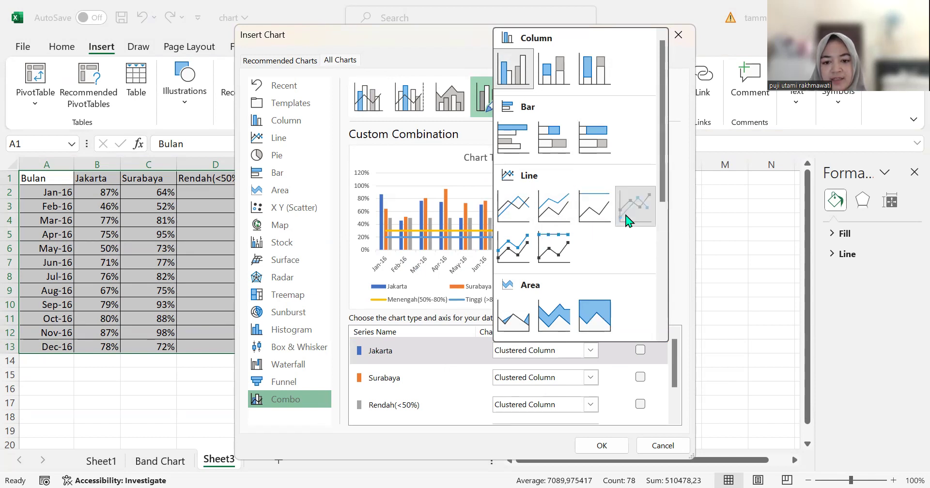
pyautogui.click(627, 221)
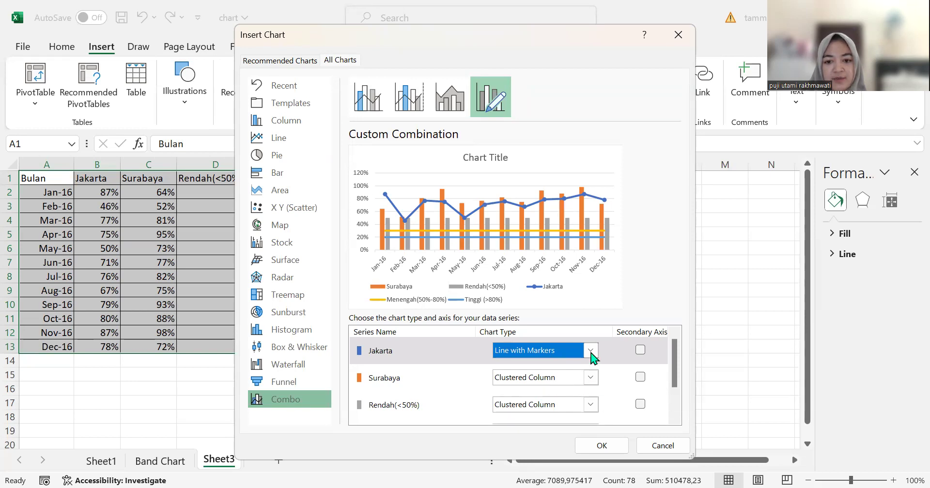
pyautogui.click(591, 379)
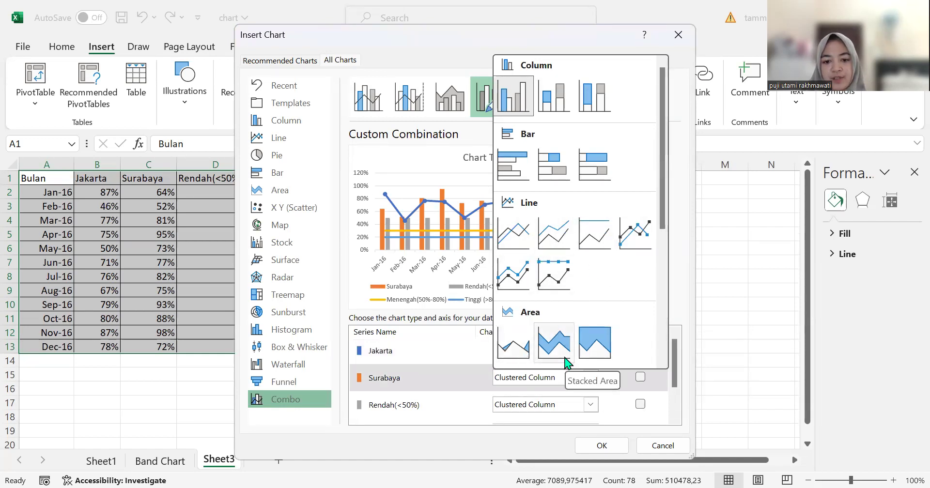
pyautogui.click(594, 347)
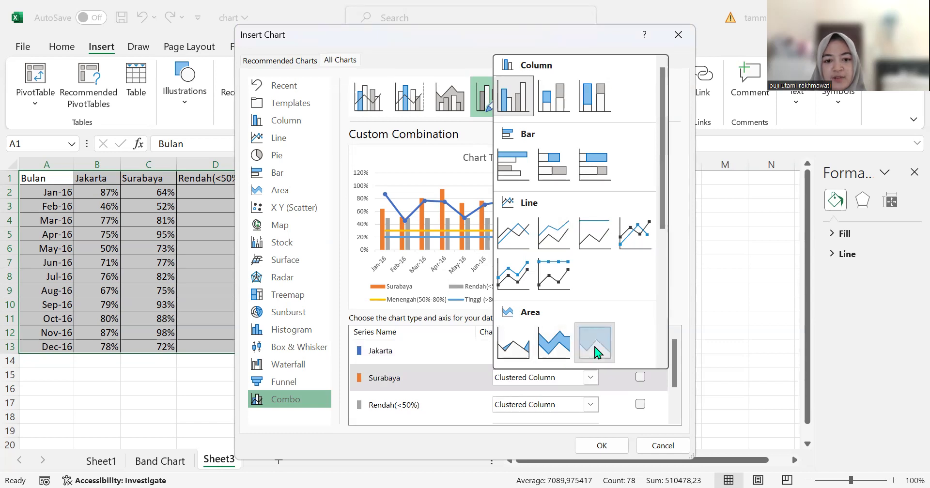
pyautogui.click(590, 380)
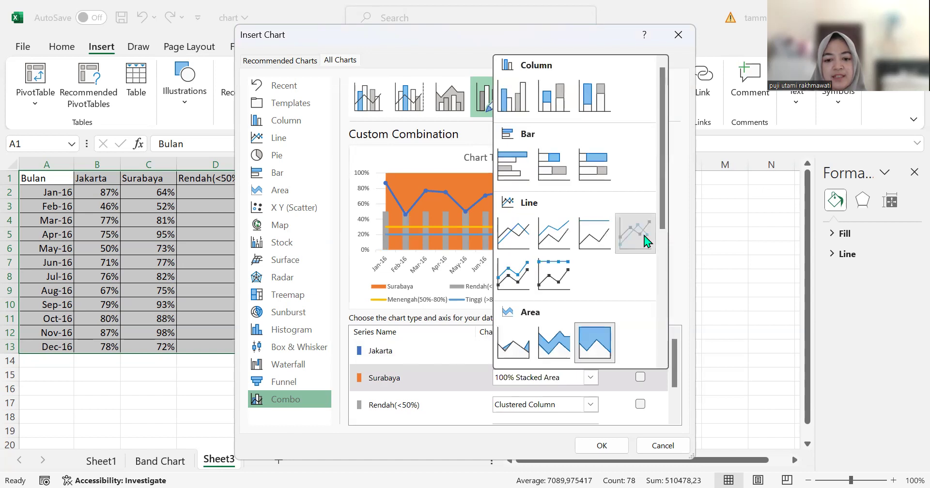
pyautogui.click(646, 239)
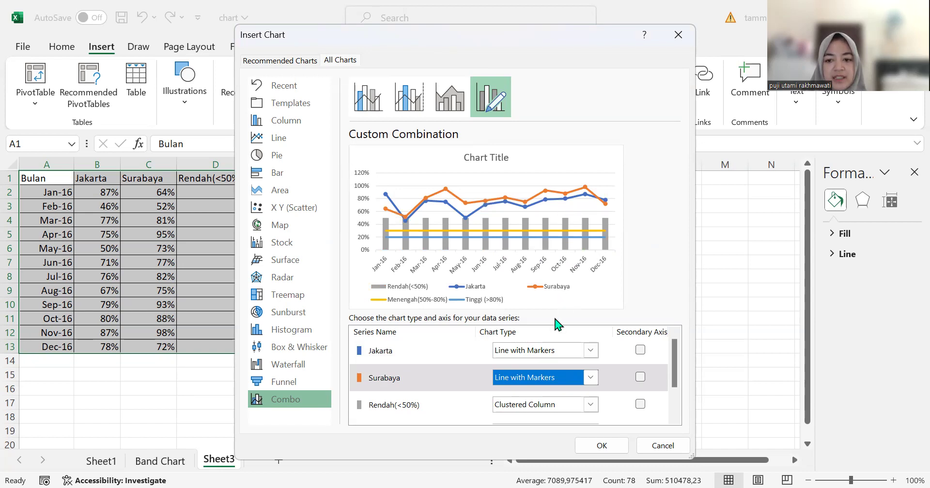
# Set the Rendah, Menengah and Tinggi series to Stacked Column and insert the combo chart
pyautogui.moveTo(676, 364); pyautogui.dragTo(679, 390)
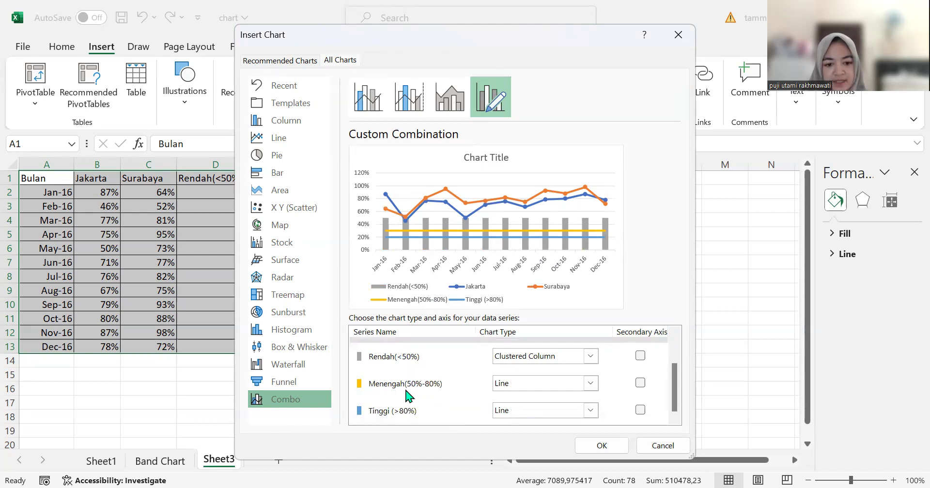
pyautogui.click(591, 357)
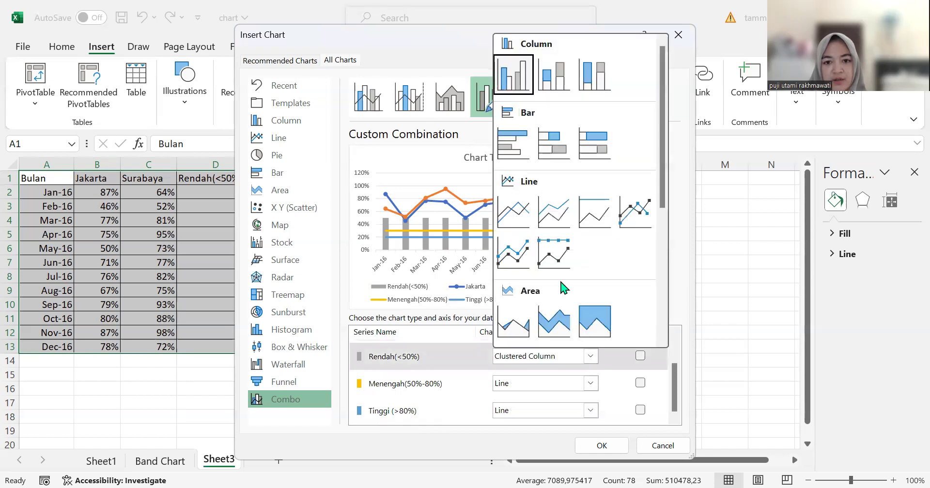
pyautogui.click(563, 87)
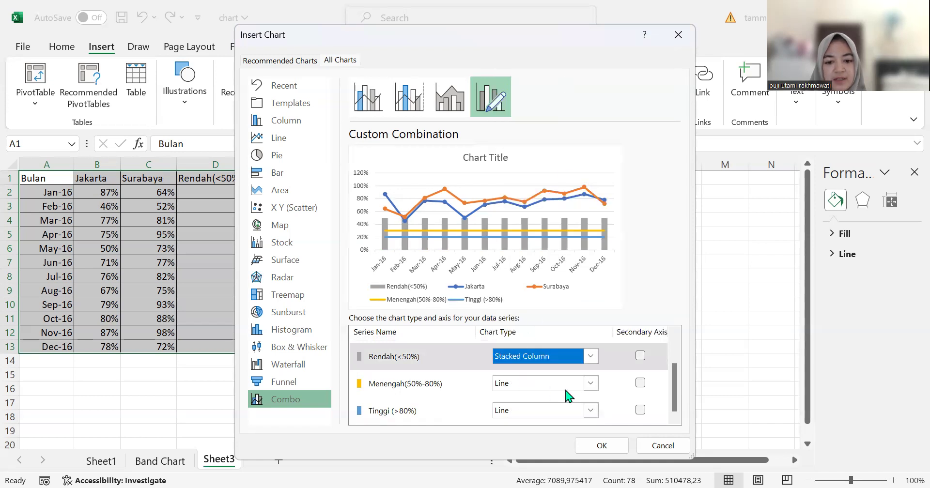
pyautogui.click(591, 384)
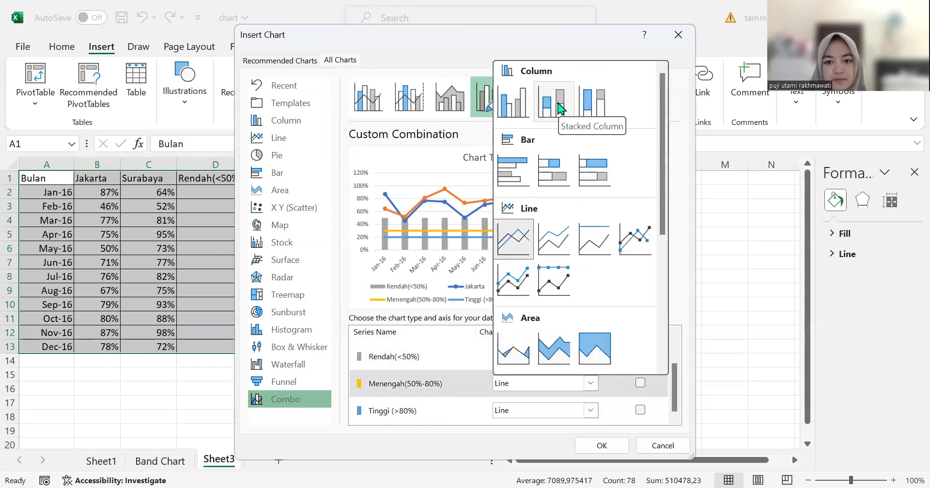
pyautogui.click(557, 105)
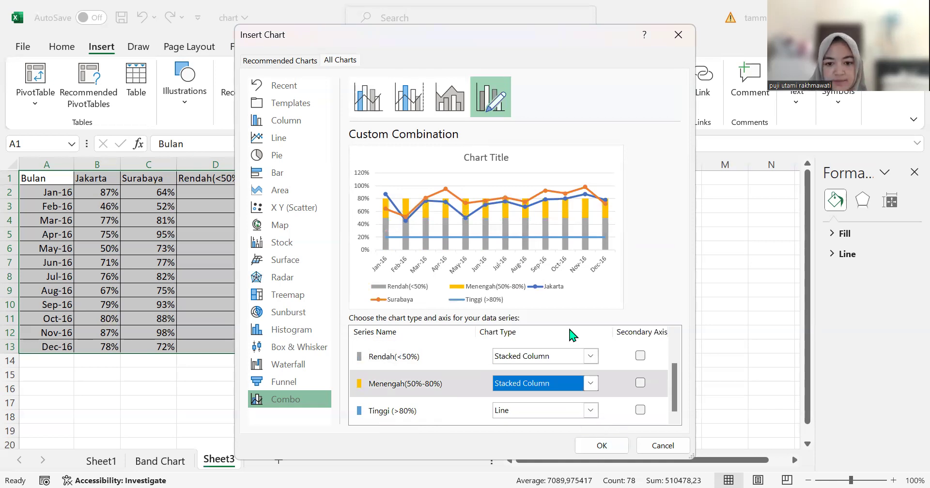
pyautogui.click(591, 411)
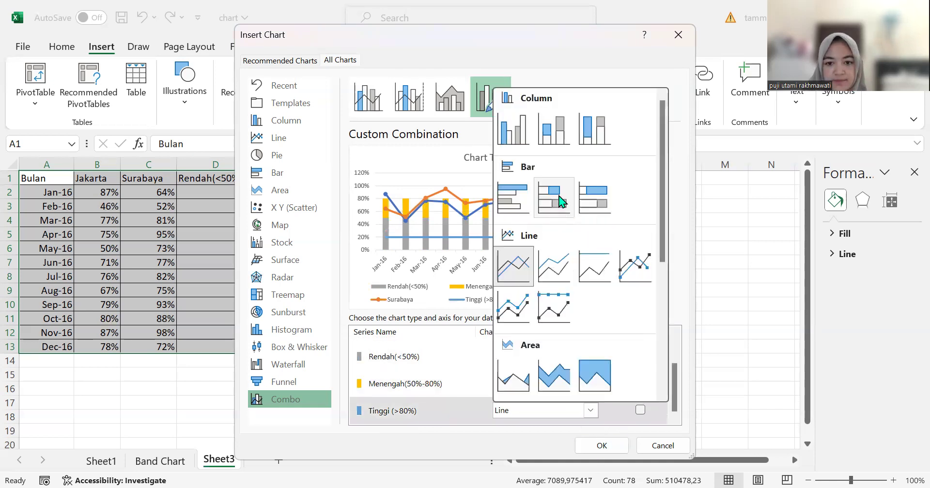
pyautogui.click(562, 138)
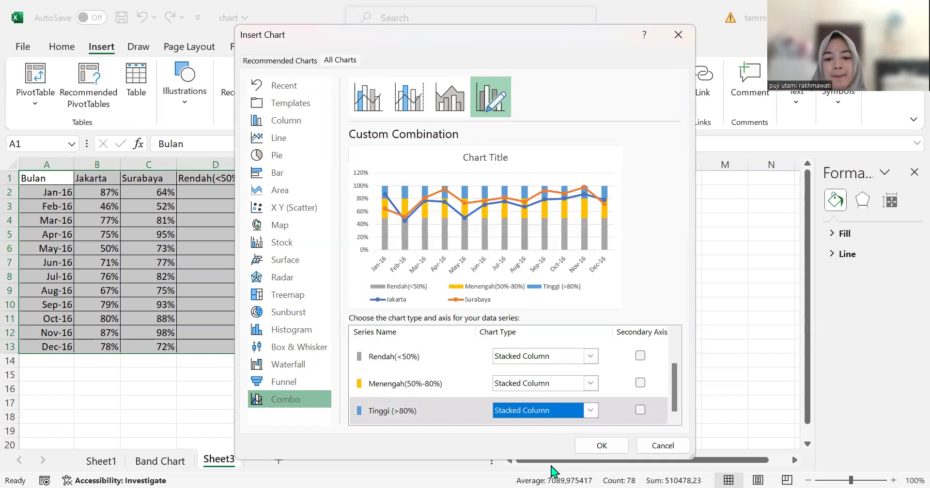
pyautogui.click(598, 447)
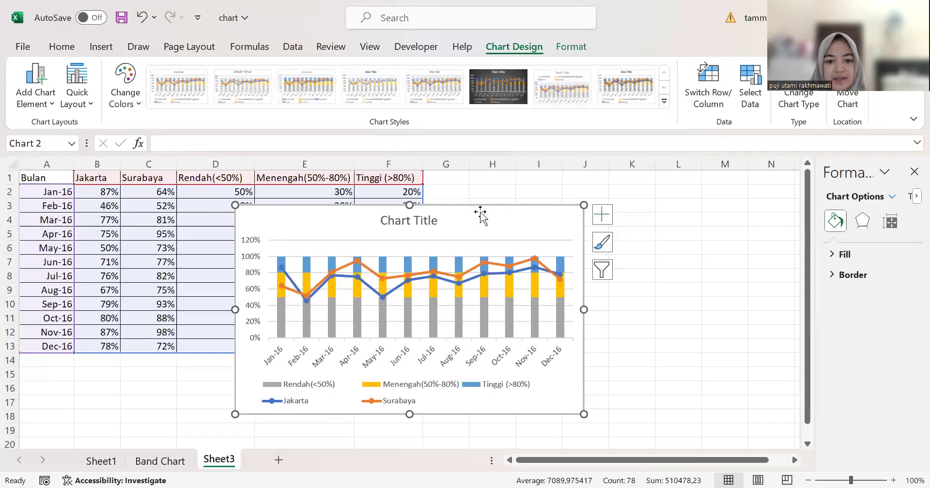
# Move the chart so it spans columns E to L just below the header row, and widen the Format Chart Area pane
pyautogui.moveTo(482, 214); pyautogui.dragTo(652, 196)
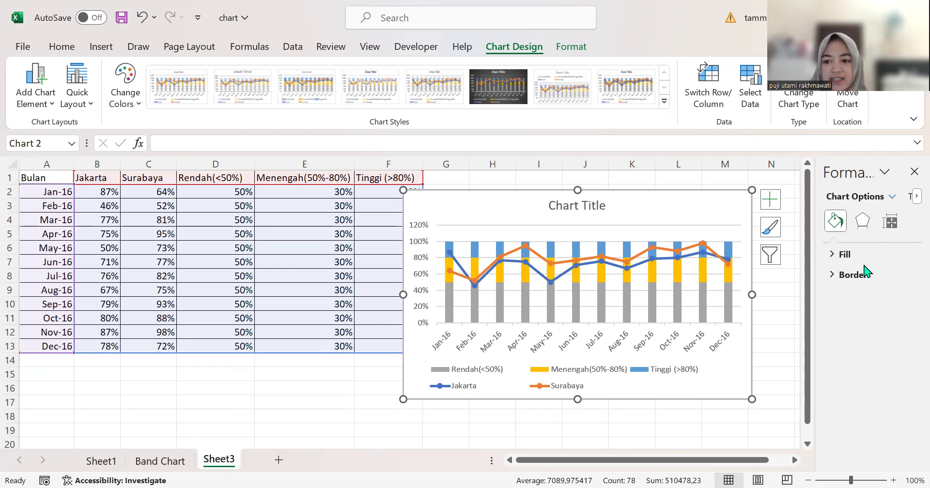
pyautogui.moveTo(681, 204); pyautogui.dragTo(608, 197)
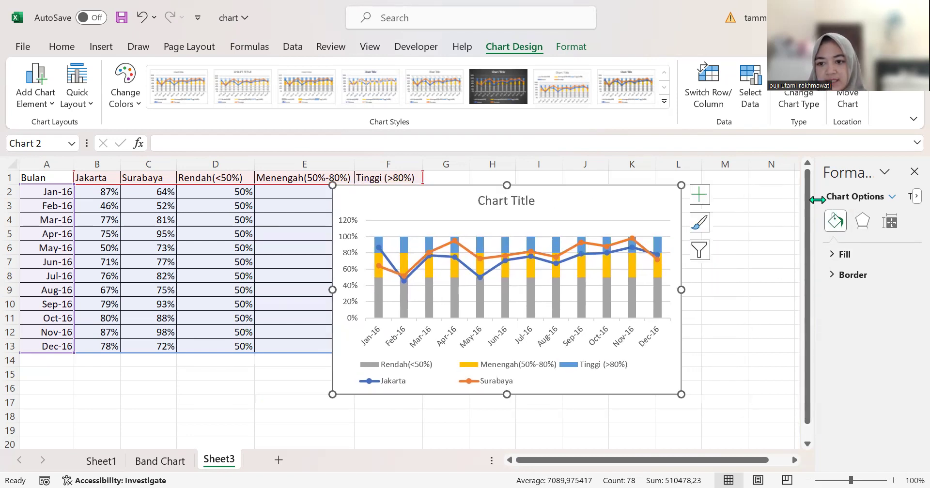
pyautogui.moveTo(767, 197); pyautogui.dragTo(723, 197)
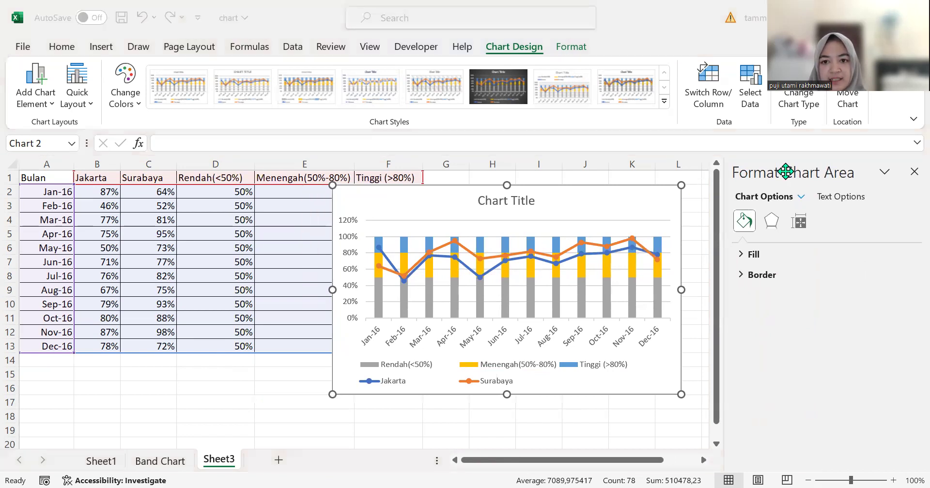
# Close the Format Chart Area pane and reopen it for the selected chart area
pyautogui.click(571, 51)
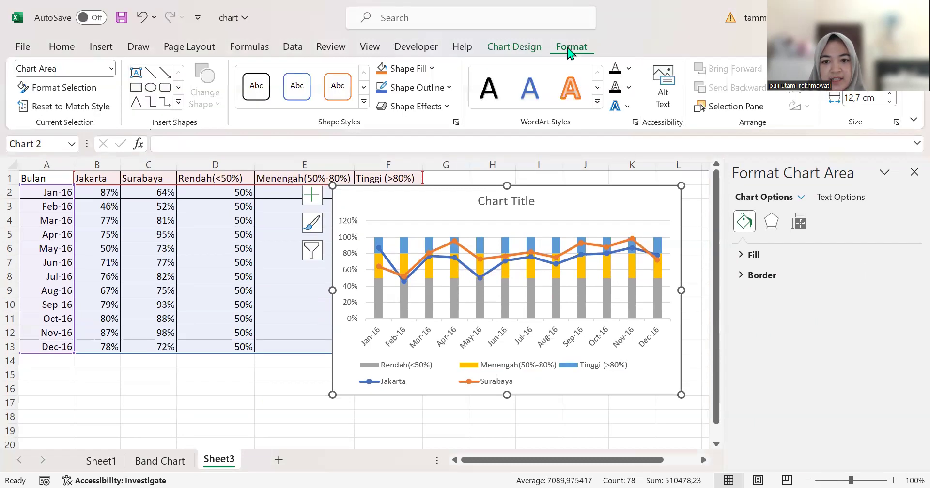
pyautogui.click(914, 173)
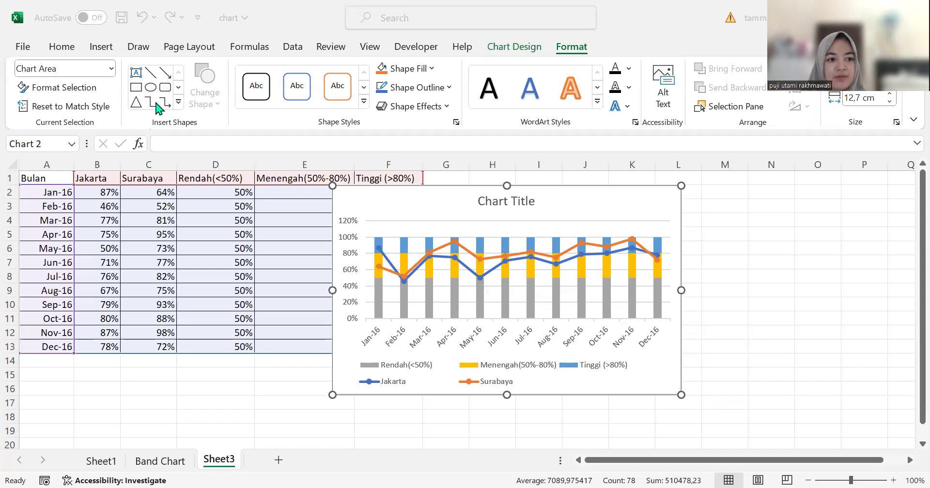
pyautogui.click(65, 89)
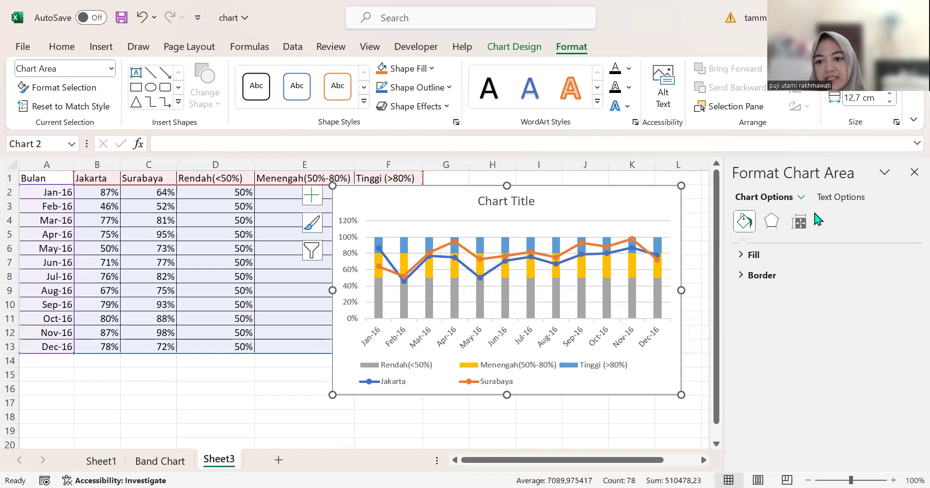
# Select the Rendah(<50%) series for formatting and return the selection to the chart area
pyautogui.click(885, 172)
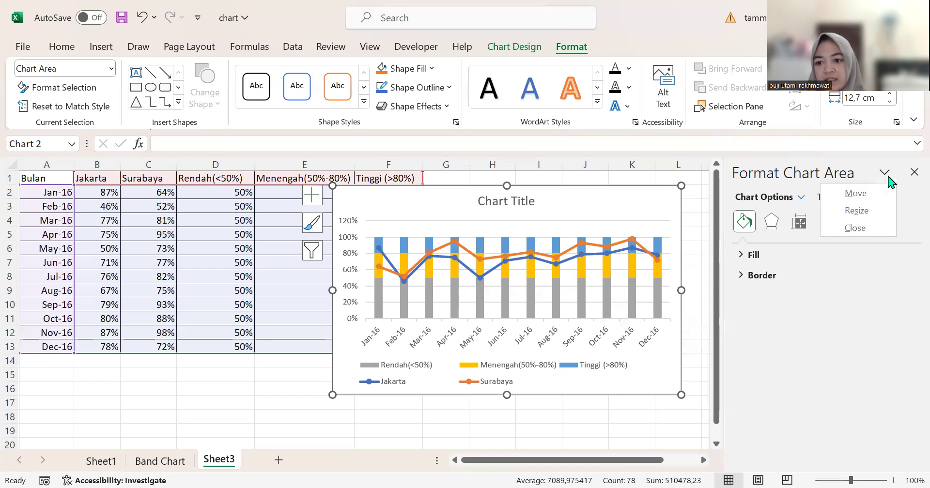
pyautogui.click(802, 197)
pyautogui.click(803, 197)
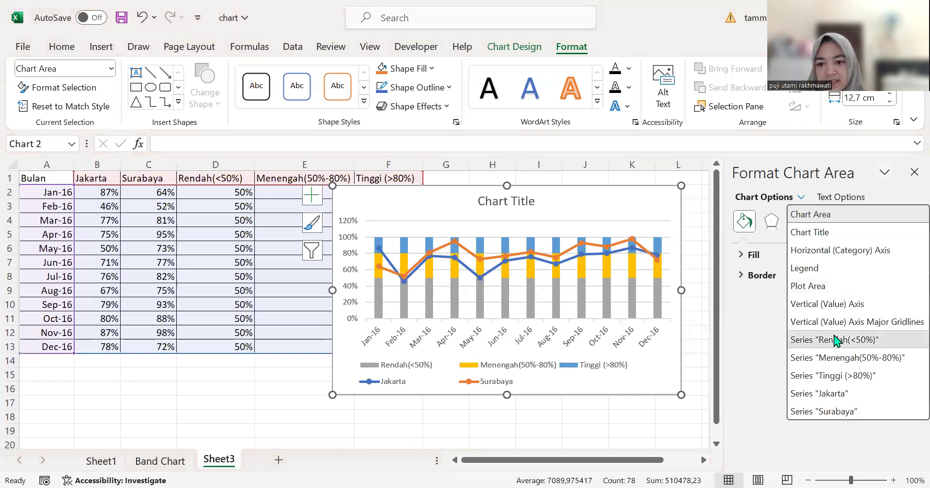
pyautogui.click(834, 340)
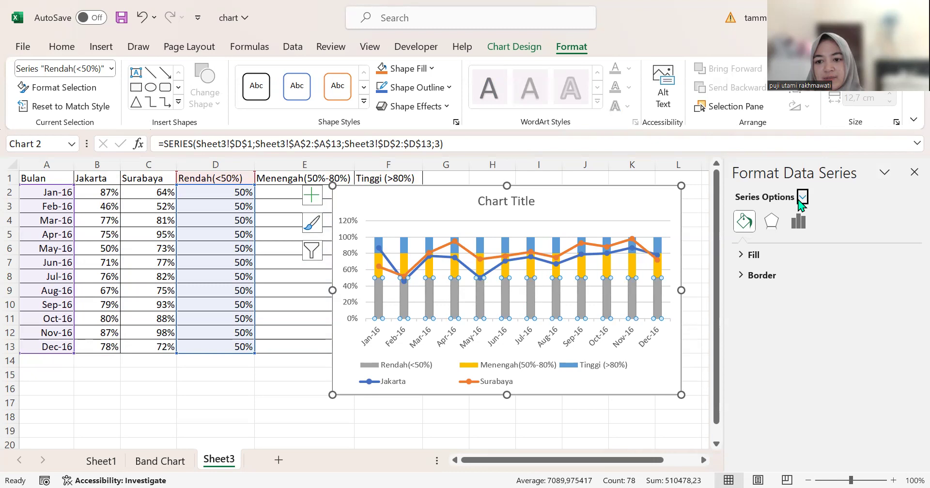
pyautogui.press('Escape')
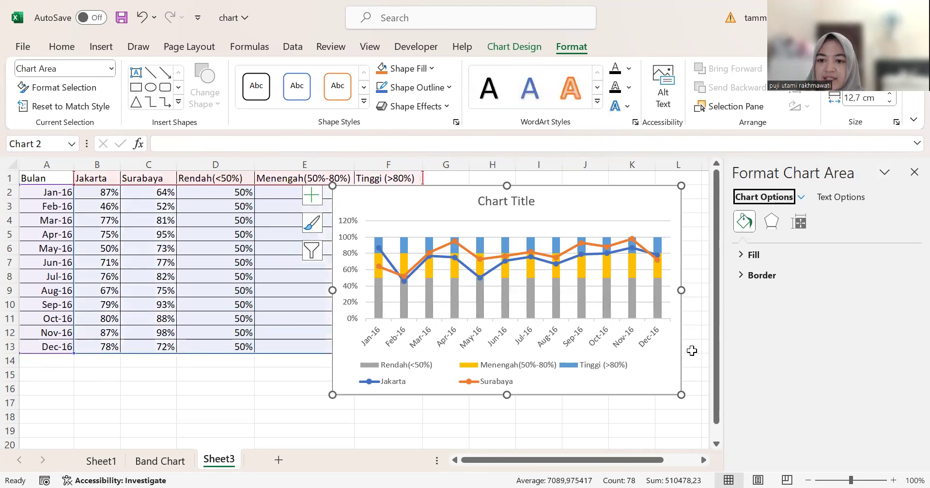
# Set the gap width of the Rendah(<50%) column series to 0% so the stacked bands have no gaps
pyautogui.click(802, 198)
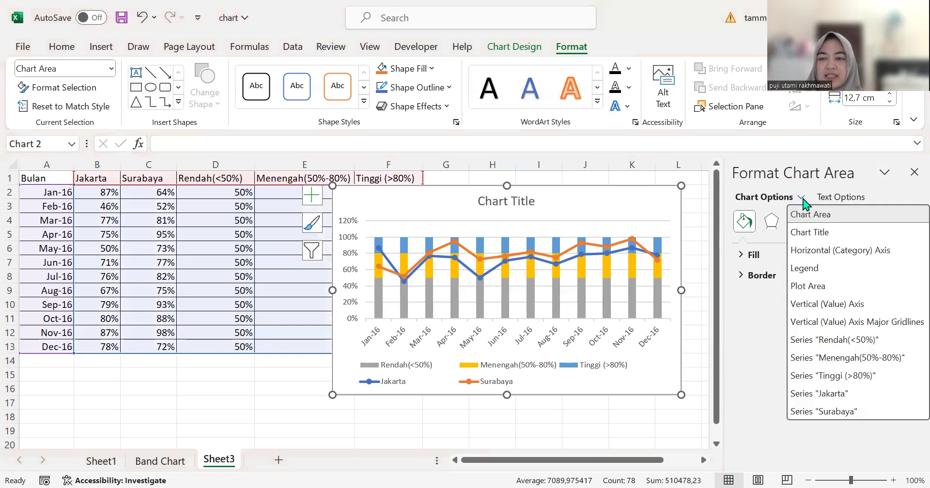
pyautogui.click(870, 342)
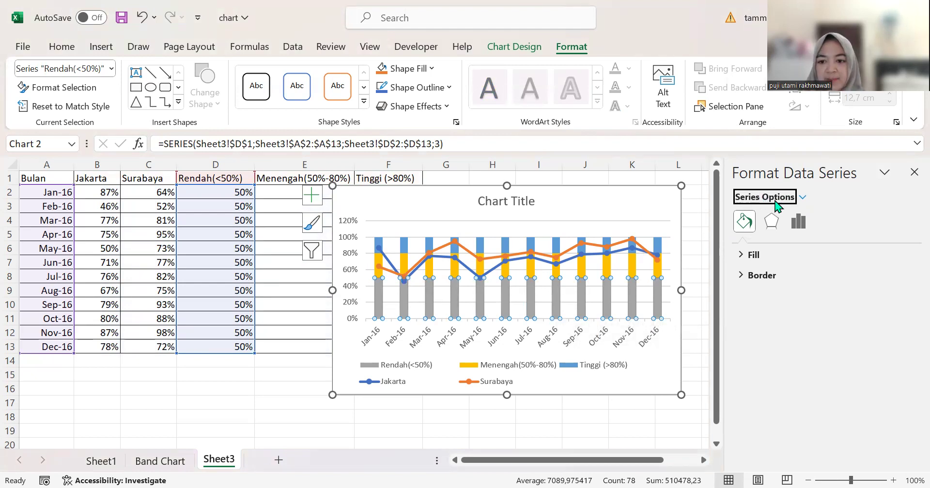
pyautogui.click(799, 224)
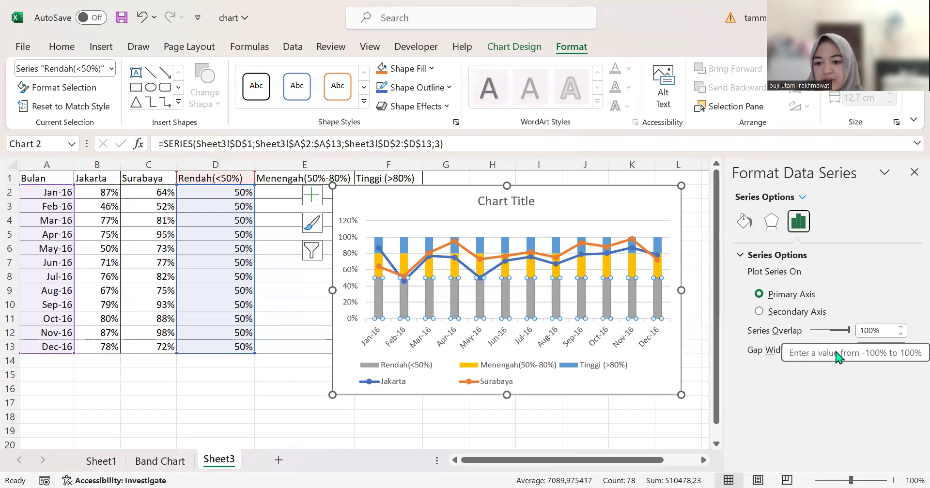
pyautogui.moveTo(828, 357); pyautogui.dragTo(801, 363)
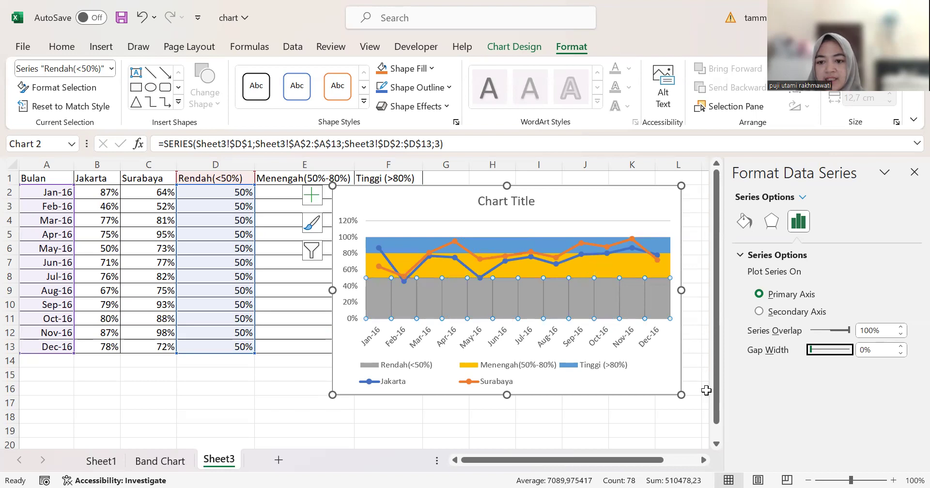
pyautogui.click(878, 228)
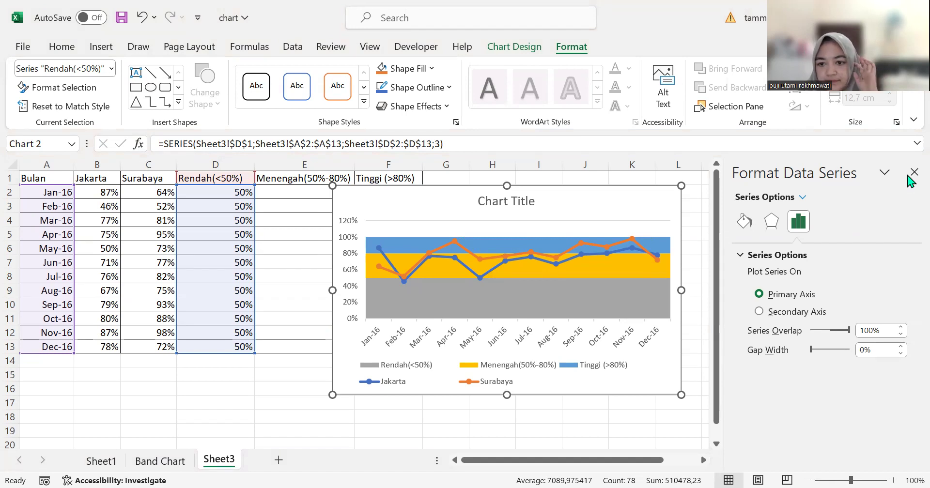
pyautogui.click(862, 220)
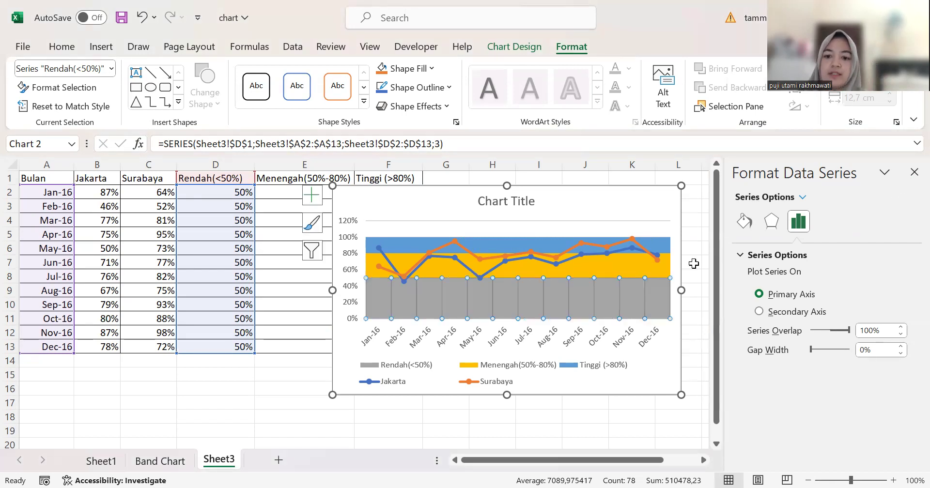
# Close the formatting pane and move the chart off the data table so it spans columns G to N
pyautogui.click(216, 403)
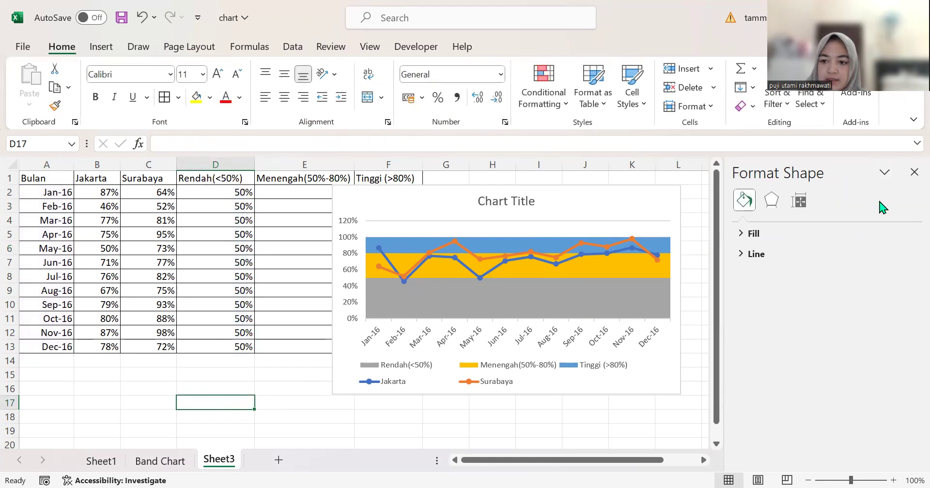
pyautogui.click(915, 172)
pyautogui.click(684, 203)
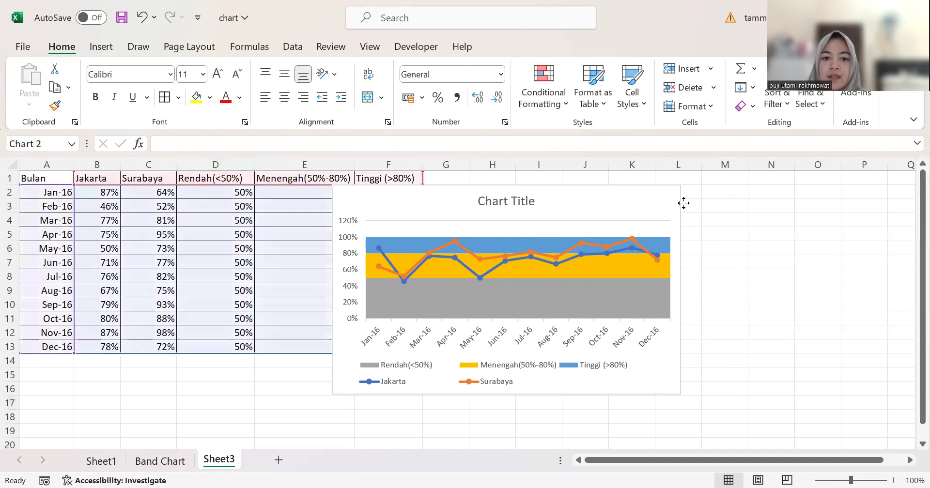
pyautogui.moveTo(684, 203); pyautogui.dragTo(727, 192)
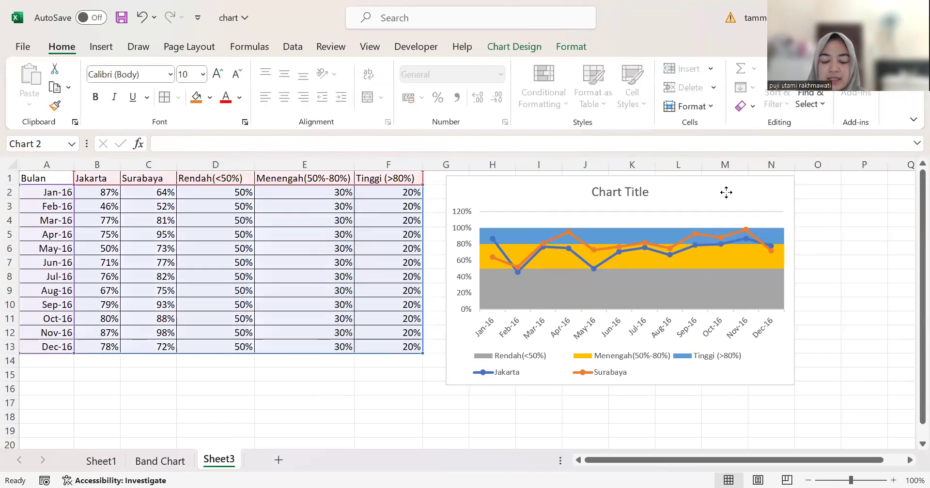
pyautogui.click(845, 292)
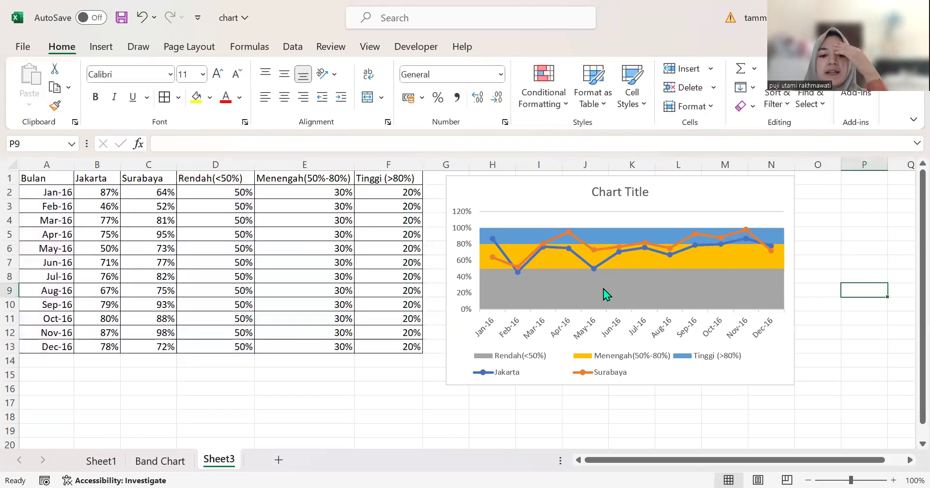
# Shift the chart slightly farther from the data table so its far edge reaches into column O
pyautogui.moveTo(586, 296)
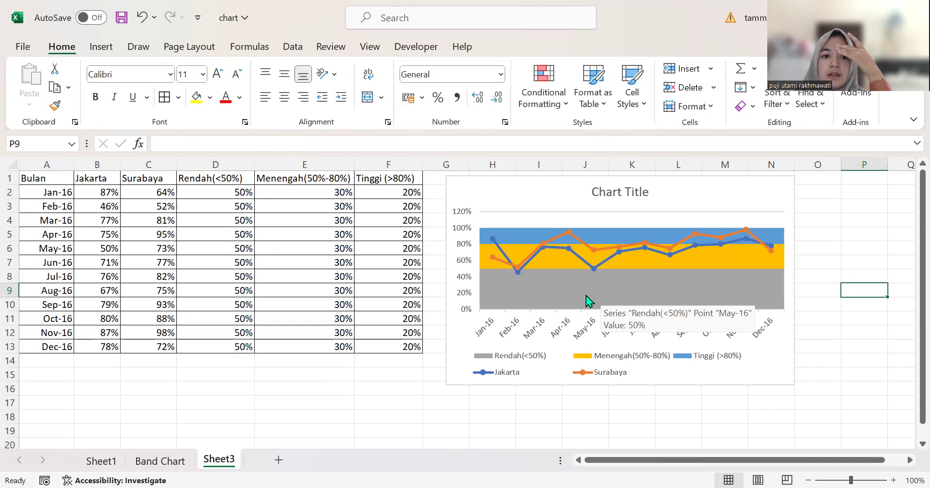
pyautogui.click(107, 49)
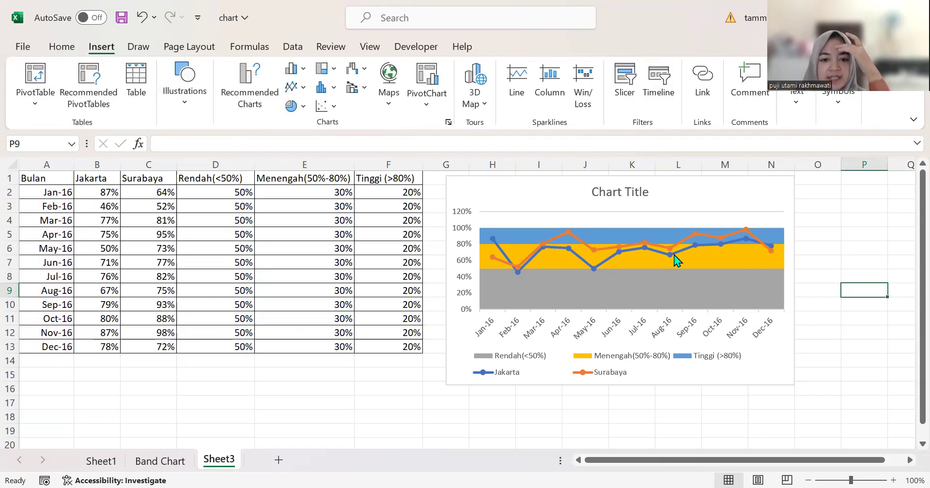
pyautogui.moveTo(608, 285)
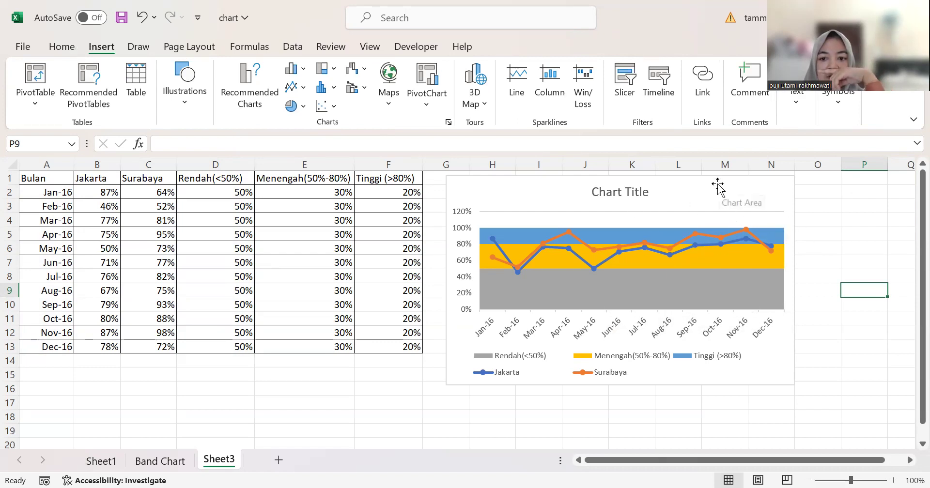
pyautogui.moveTo(672, 187); pyautogui.dragTo(733, 195)
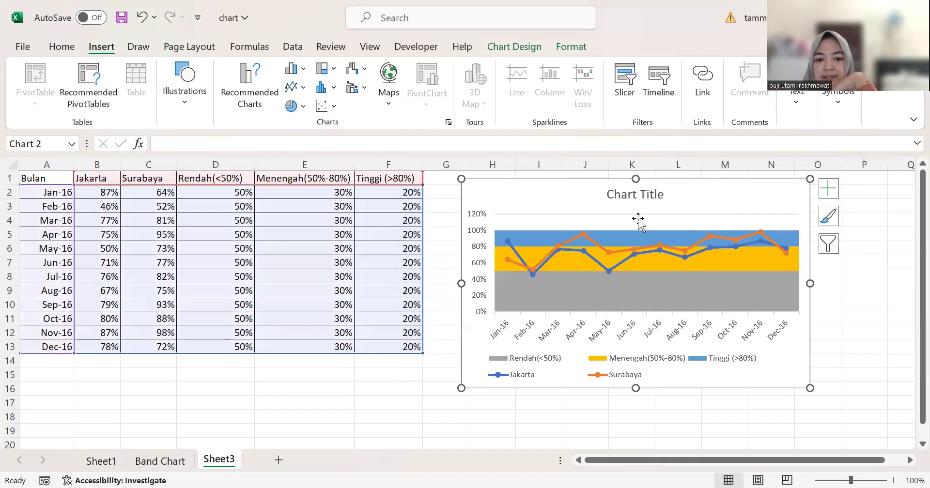
# Examine the Surabaya, Jakarta and Rendah(<50%) series by selecting each in turn, and deselect the chart
pyautogui.click(595, 242)
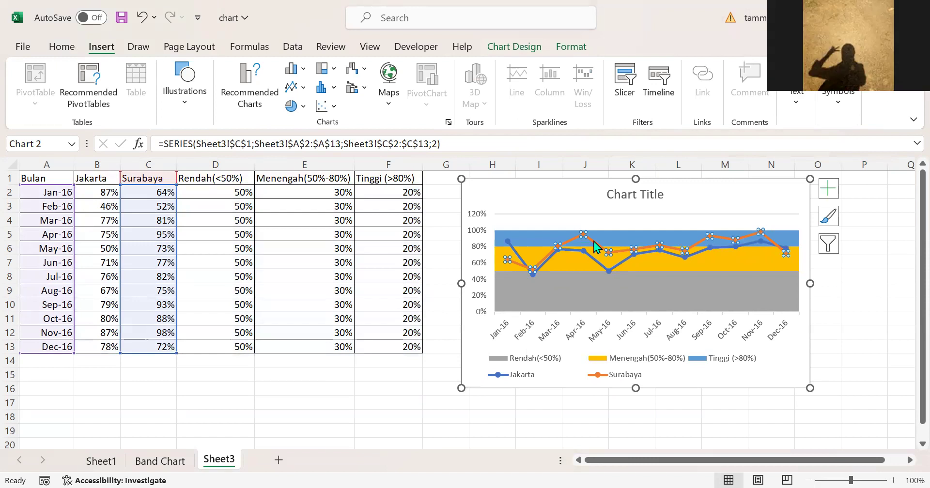
pyautogui.click(611, 269)
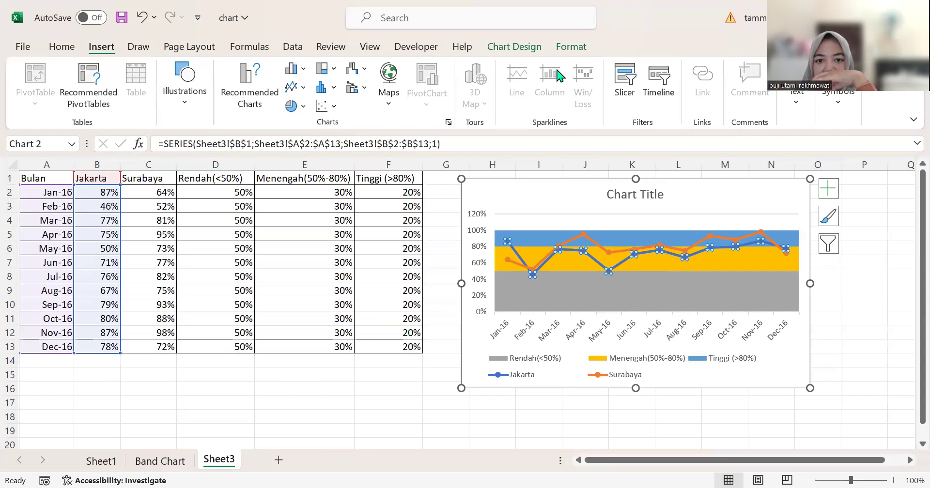
pyautogui.click(571, 47)
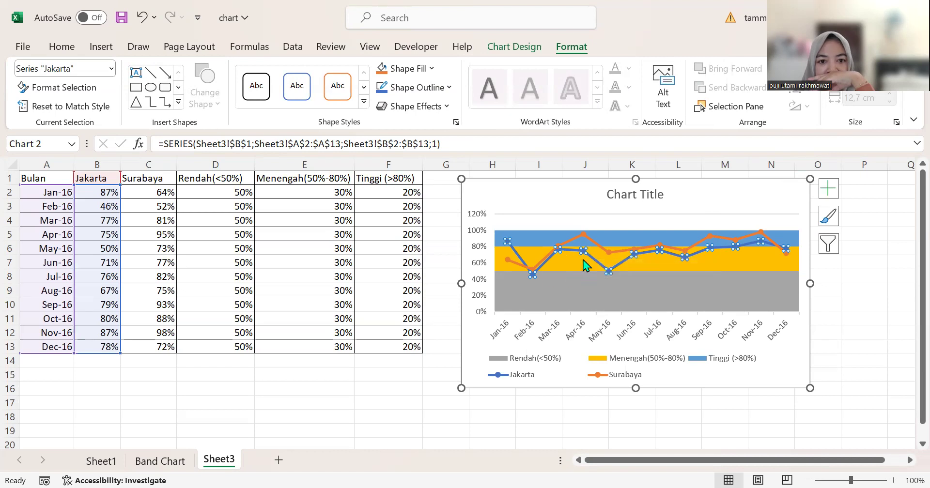
pyautogui.moveTo(581, 271)
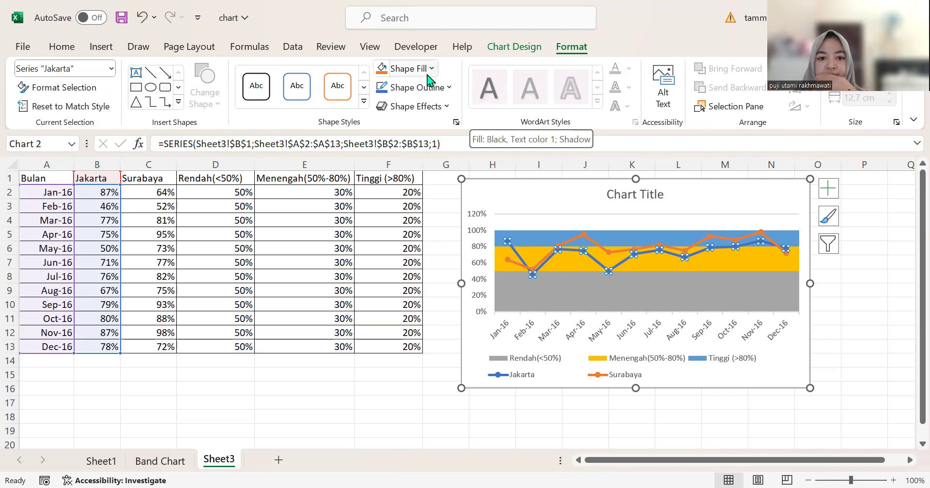
pyautogui.click(568, 303)
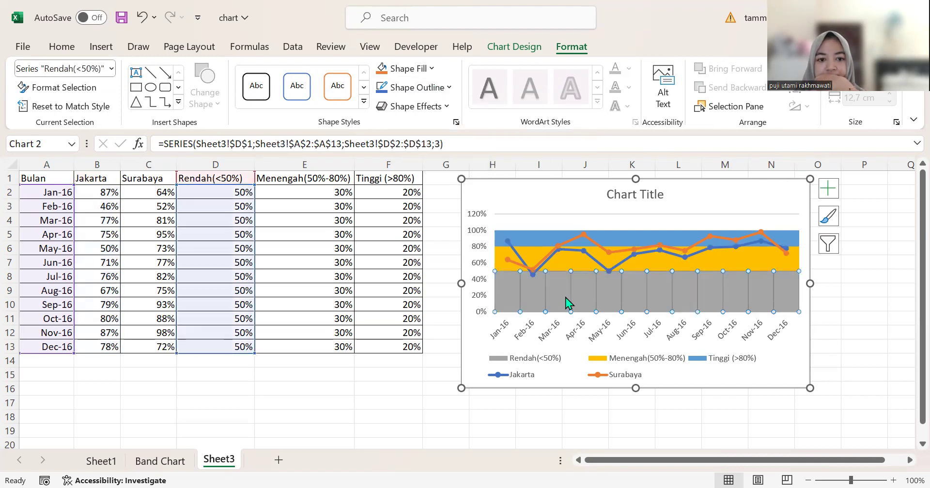
pyautogui.click(887, 274)
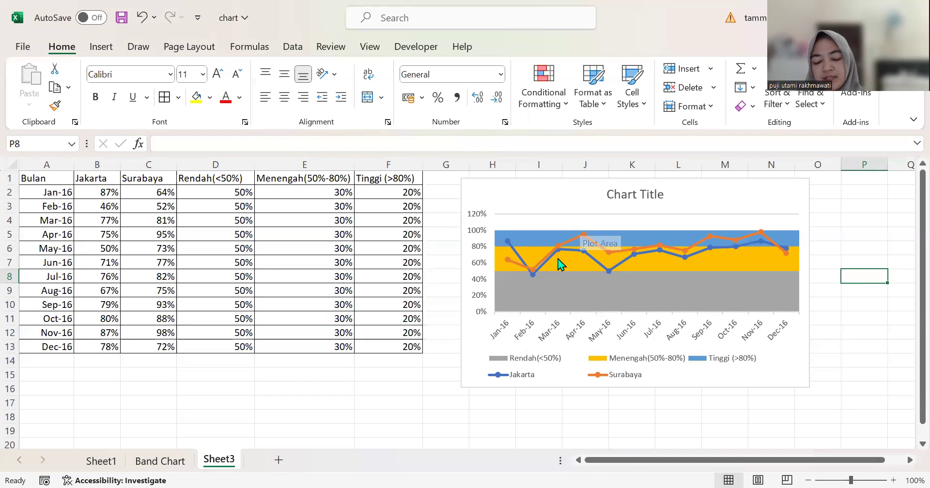
pyautogui.moveTo(559, 260)
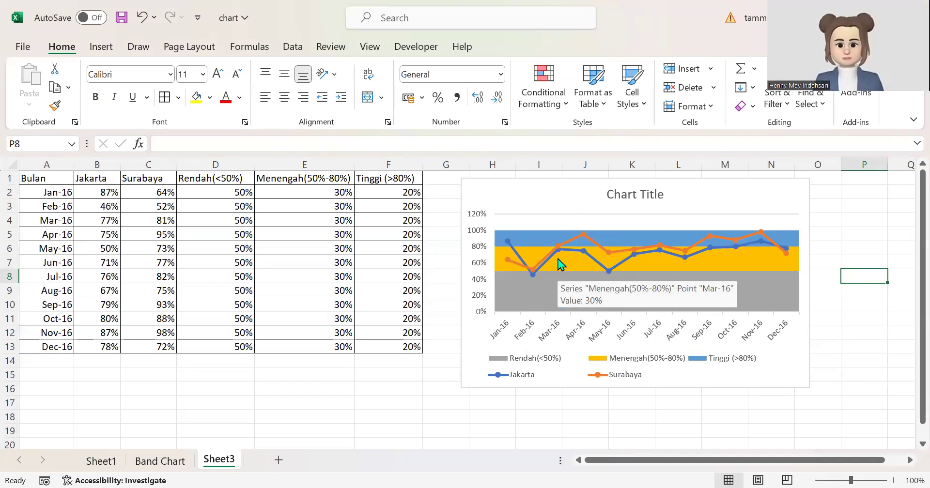
pyautogui.click(832, 218)
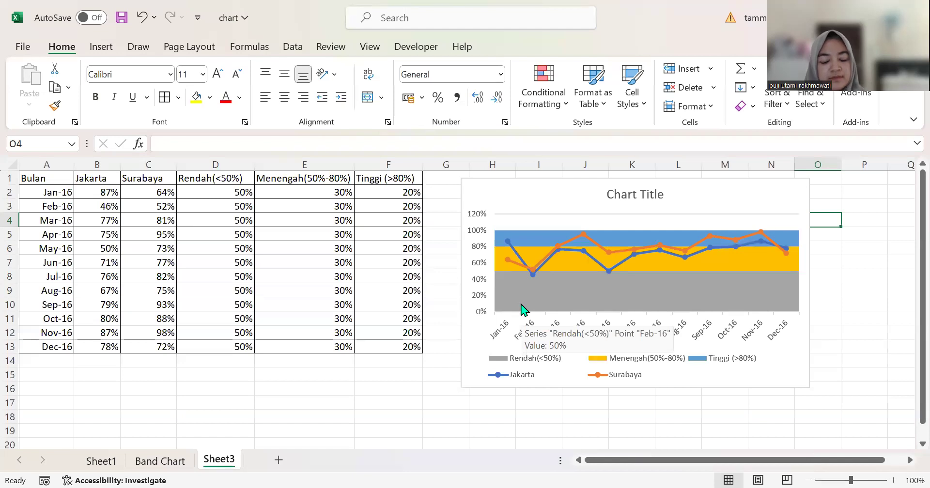
pyautogui.click(303, 374)
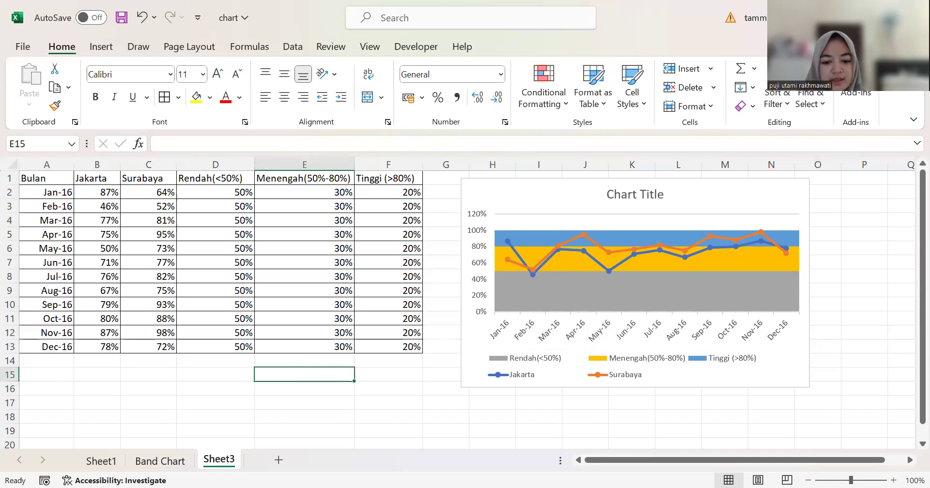